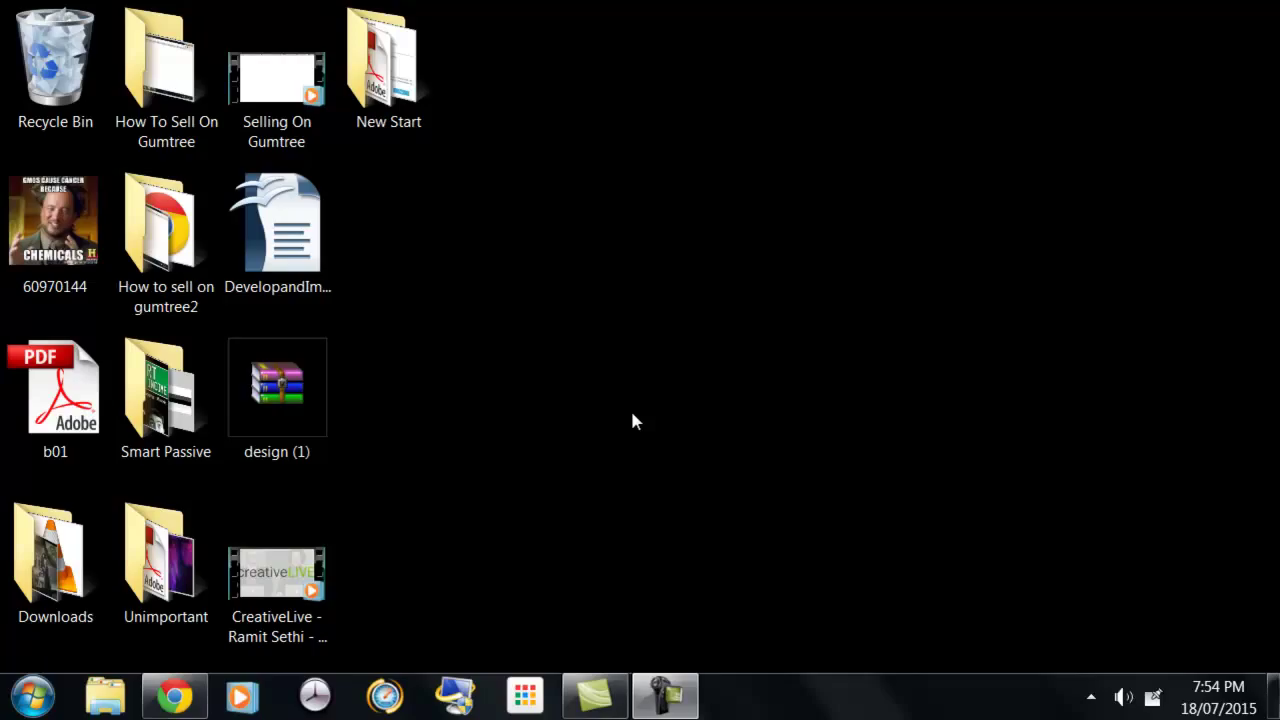
Restore the Chrome window from the taskbar, showing the 4HBtalk forum index page.
left_click(174, 696)
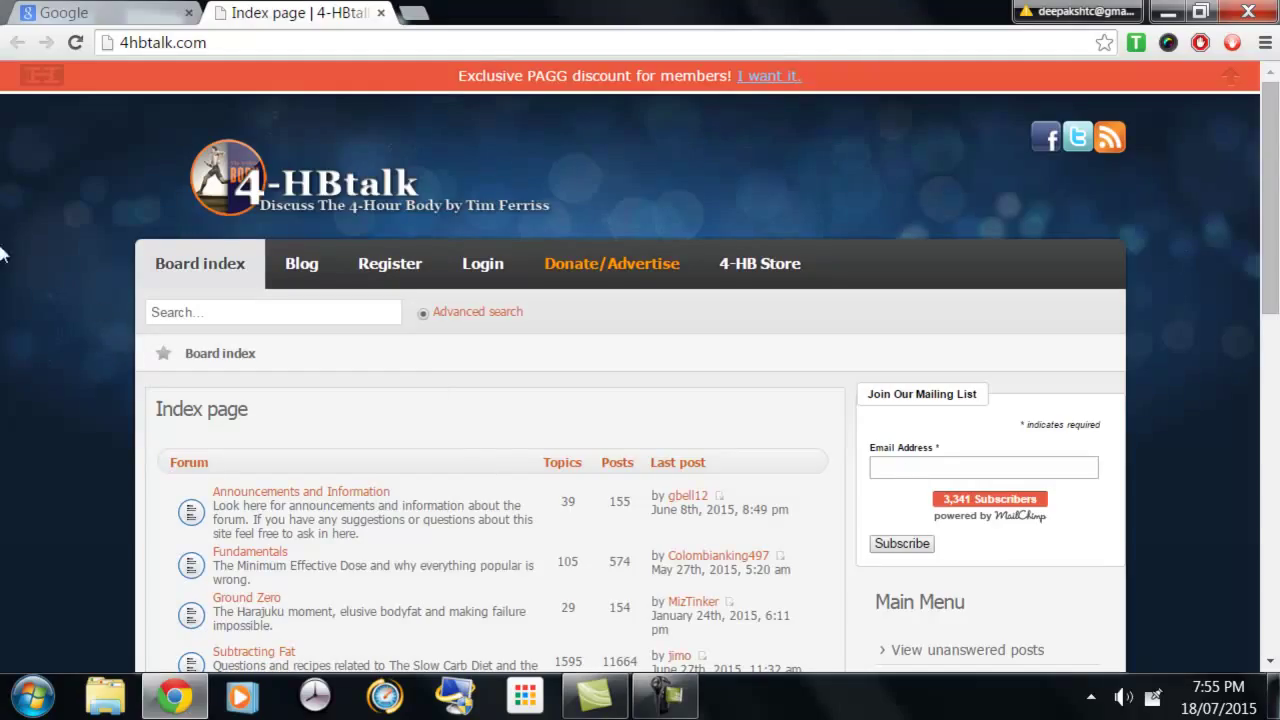
Close the forum tab and search Google for a uTorrent download.
left_click(380, 13)
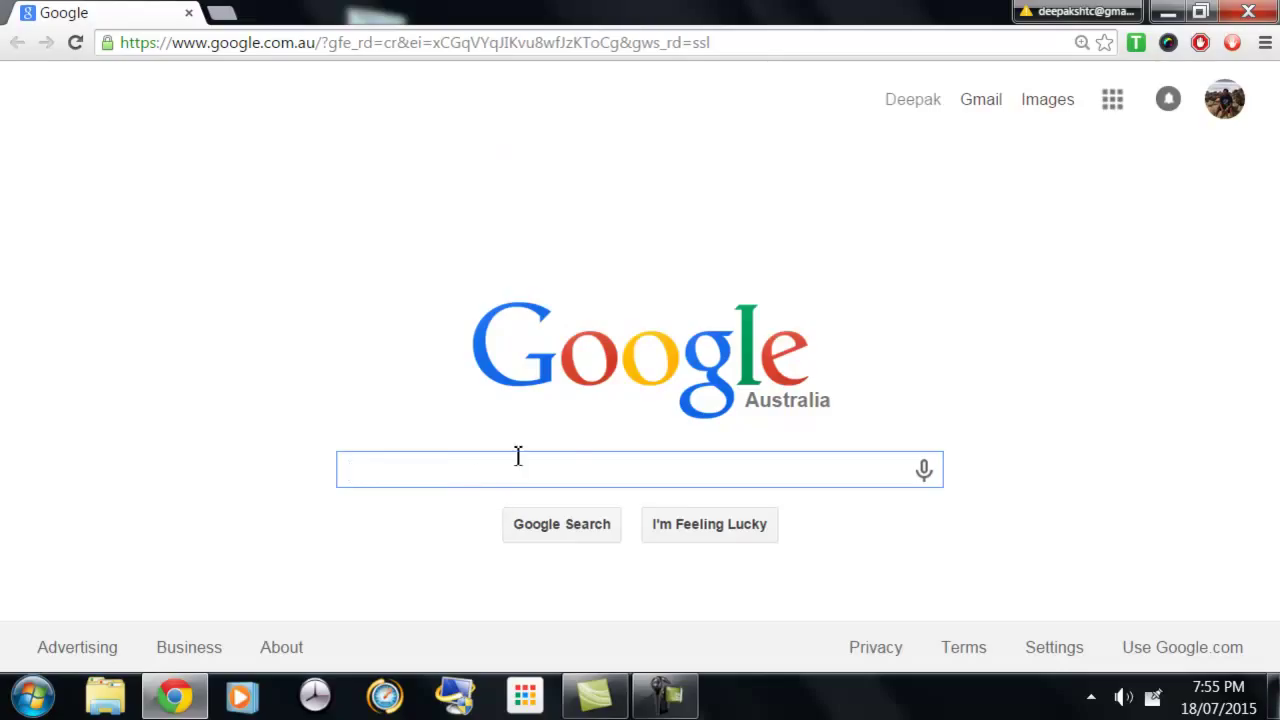
type("u")
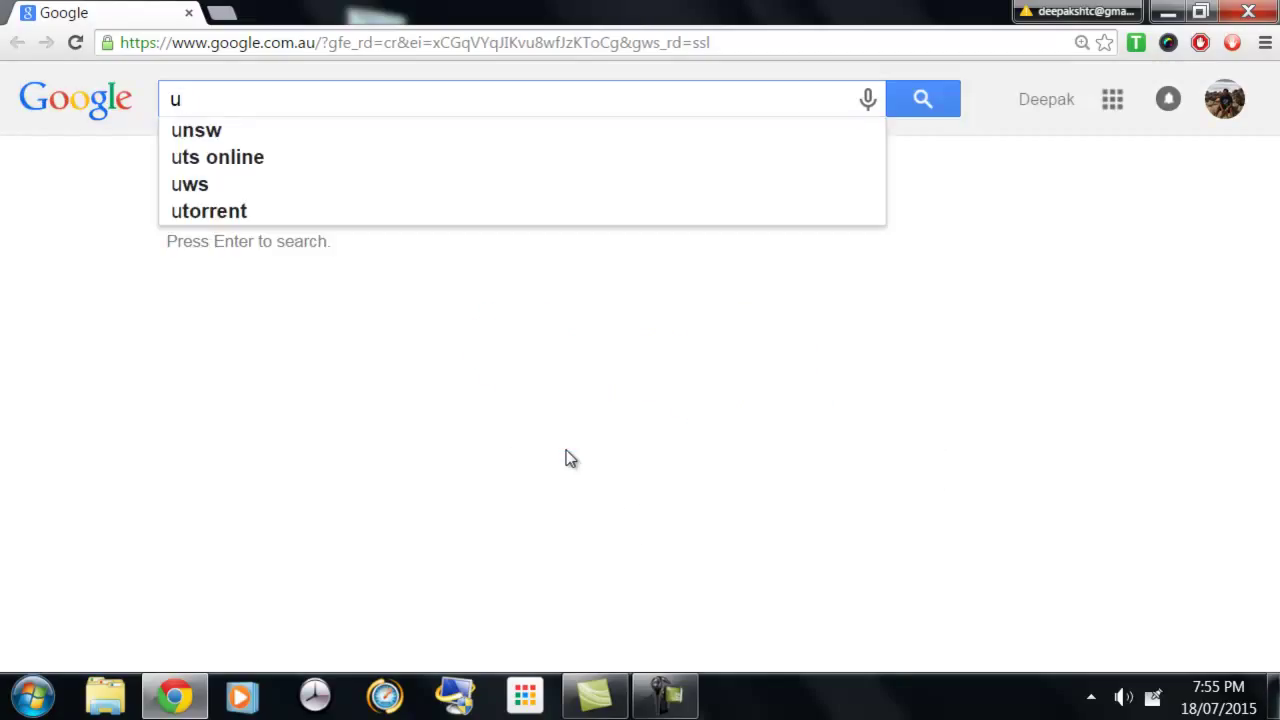
type("torr")
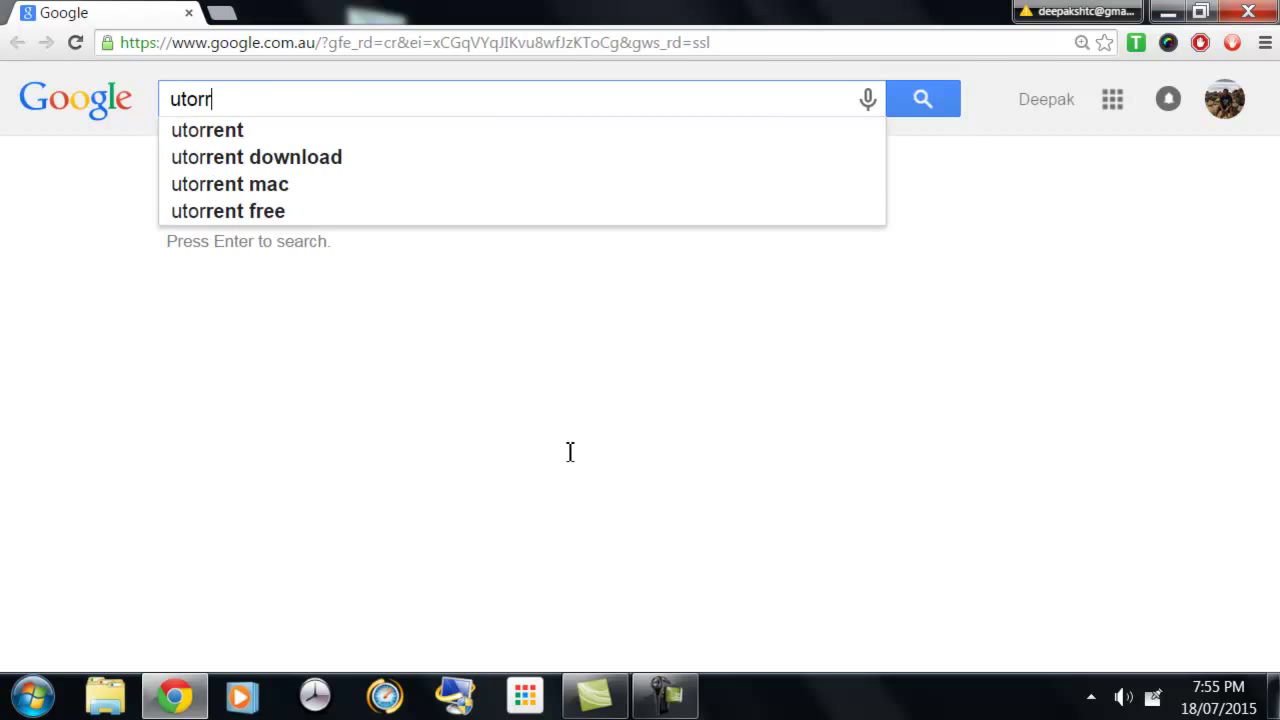
type("ent")
key("Down")
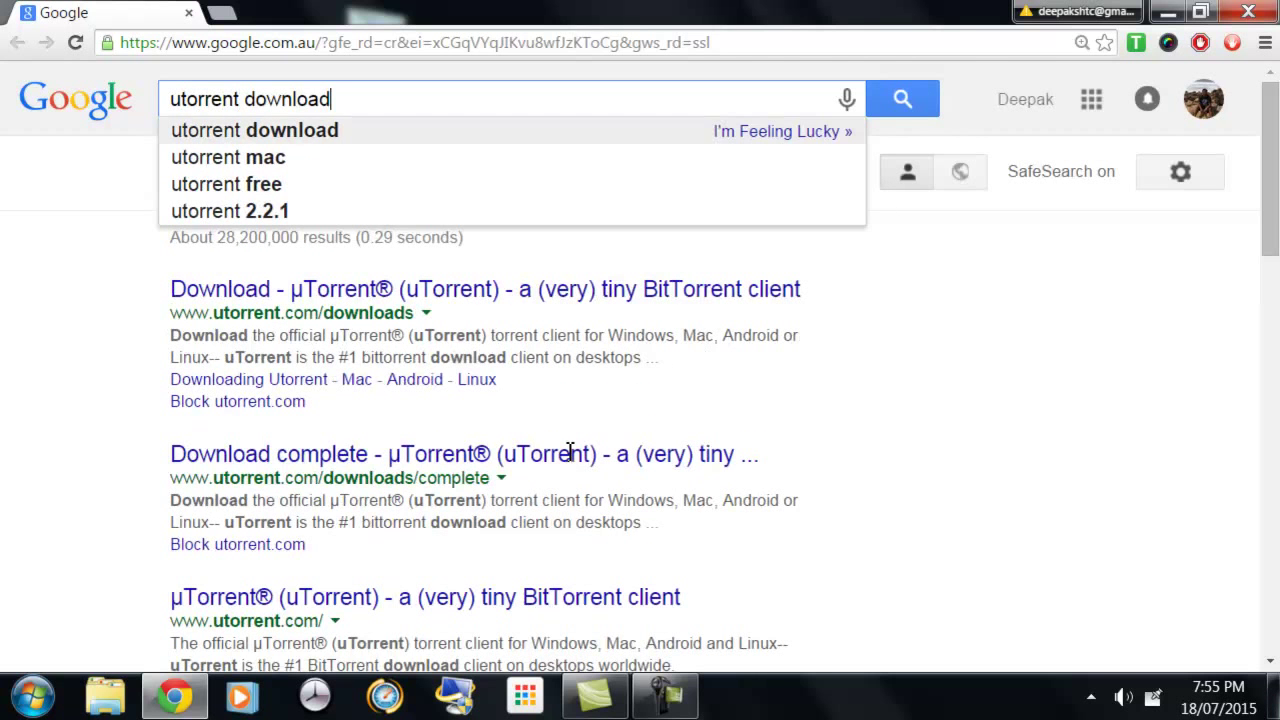
key("Return")
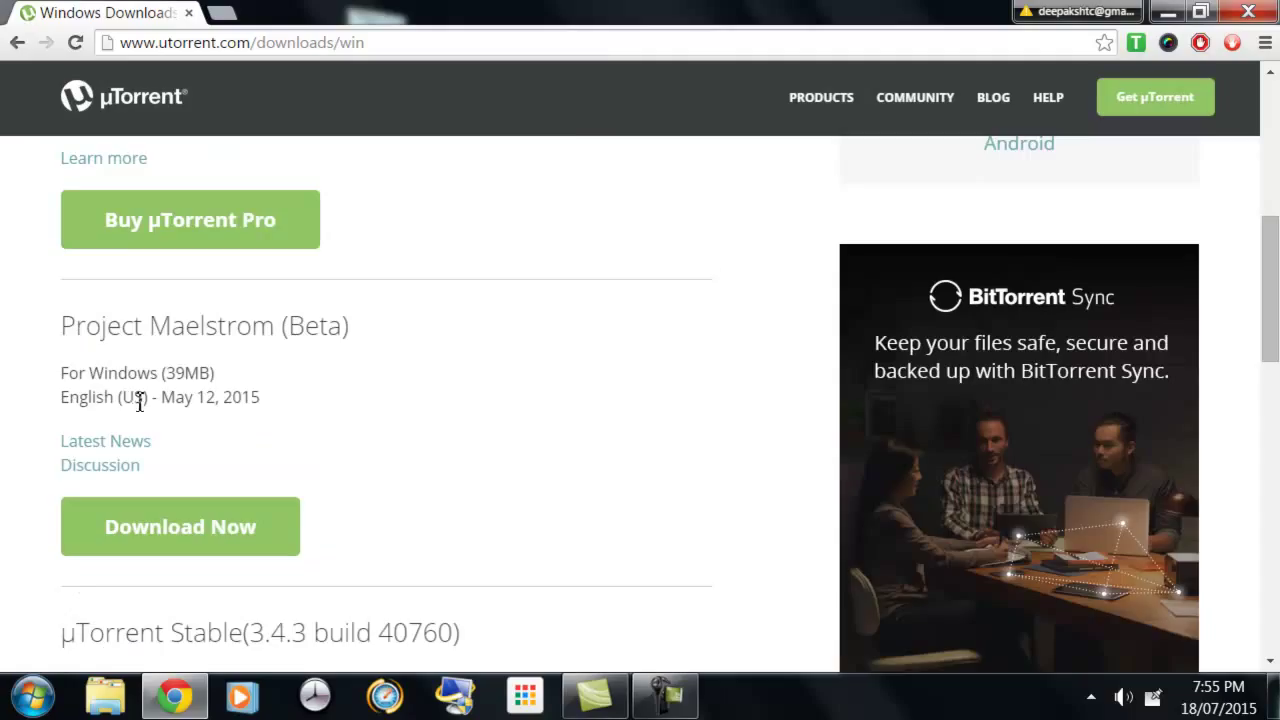
On utorrent.com's Windows downloads page, download the µTorrent beta installer.
scroll(680, 338, "down", 1)
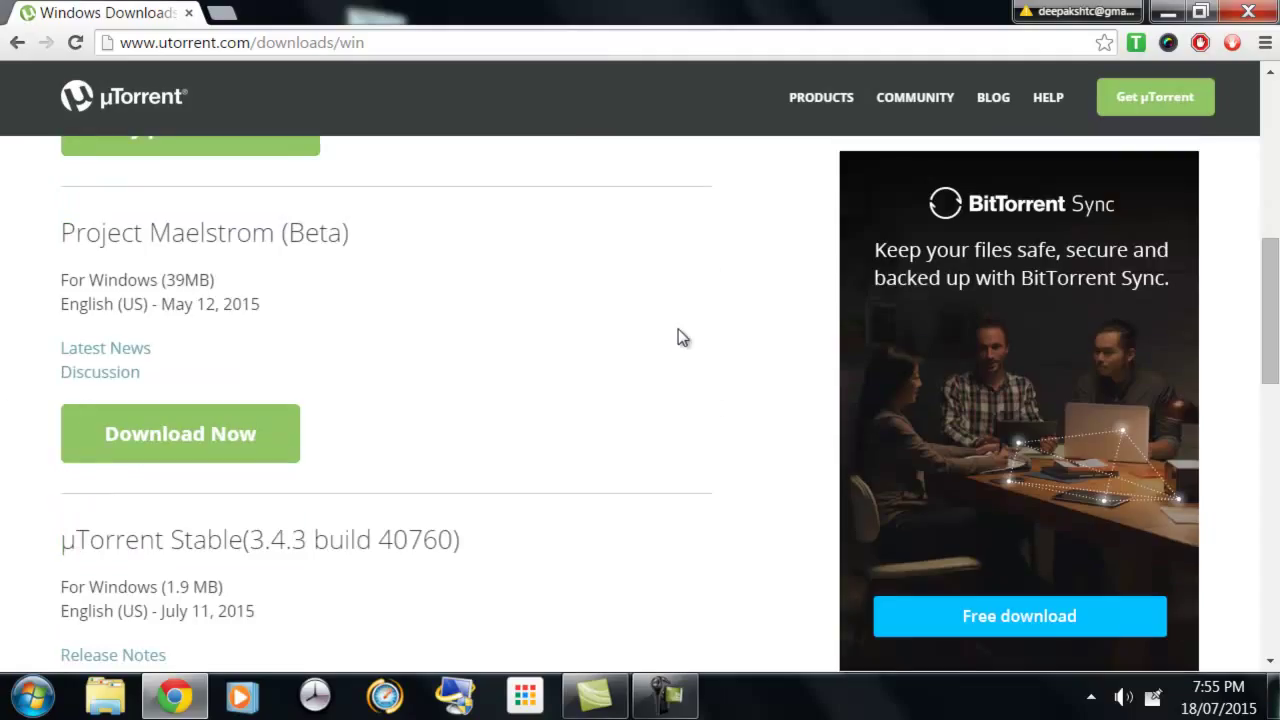
scroll(677, 340, "down", 2)
scroll(677, 340, "up", 2)
scroll(600, 360, "down", 1)
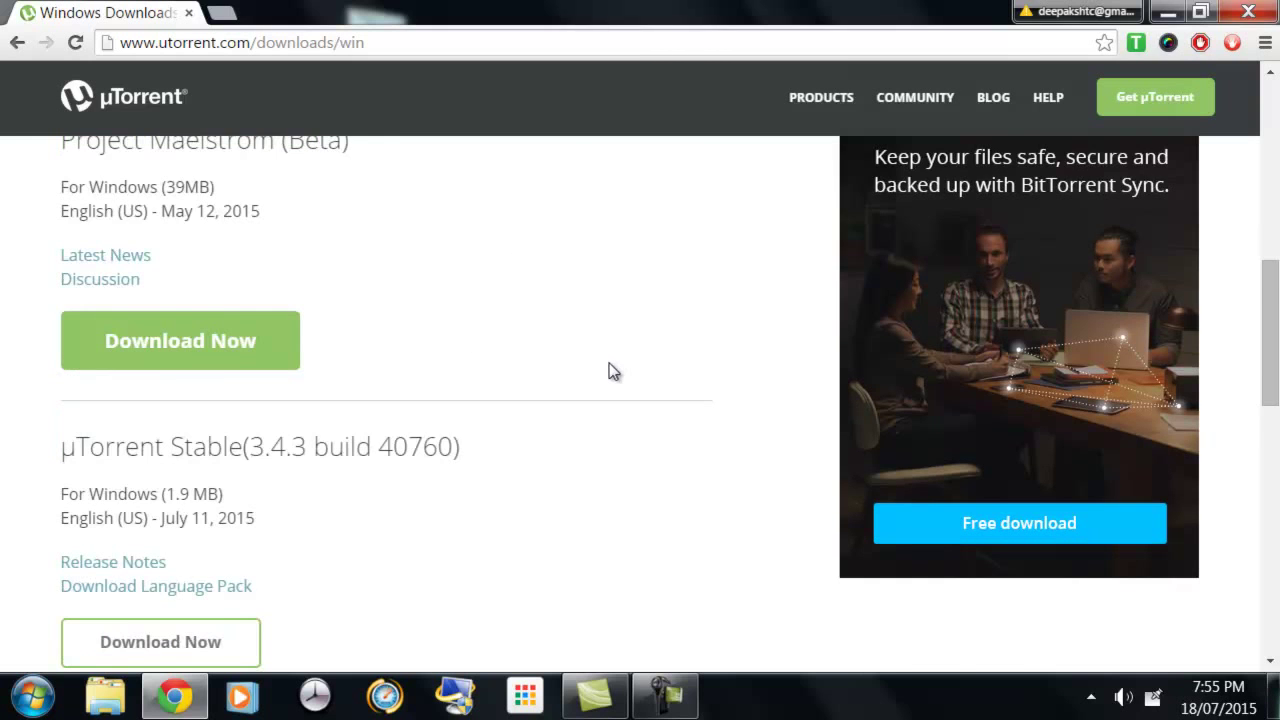
scroll(610, 368, "down", 2)
scroll(613, 371, "down", 2)
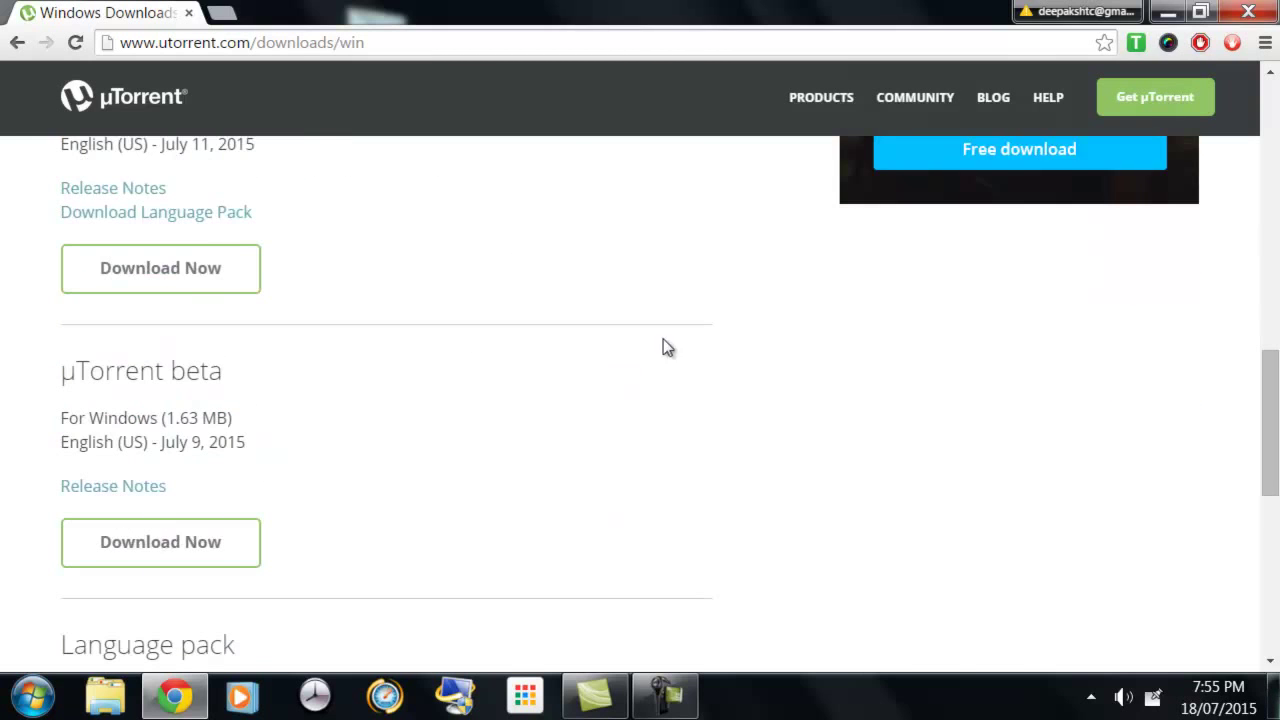
scroll(663, 346, "down", 2)
scroll(729, 349, "down", 3)
scroll(712, 378, "up", 4)
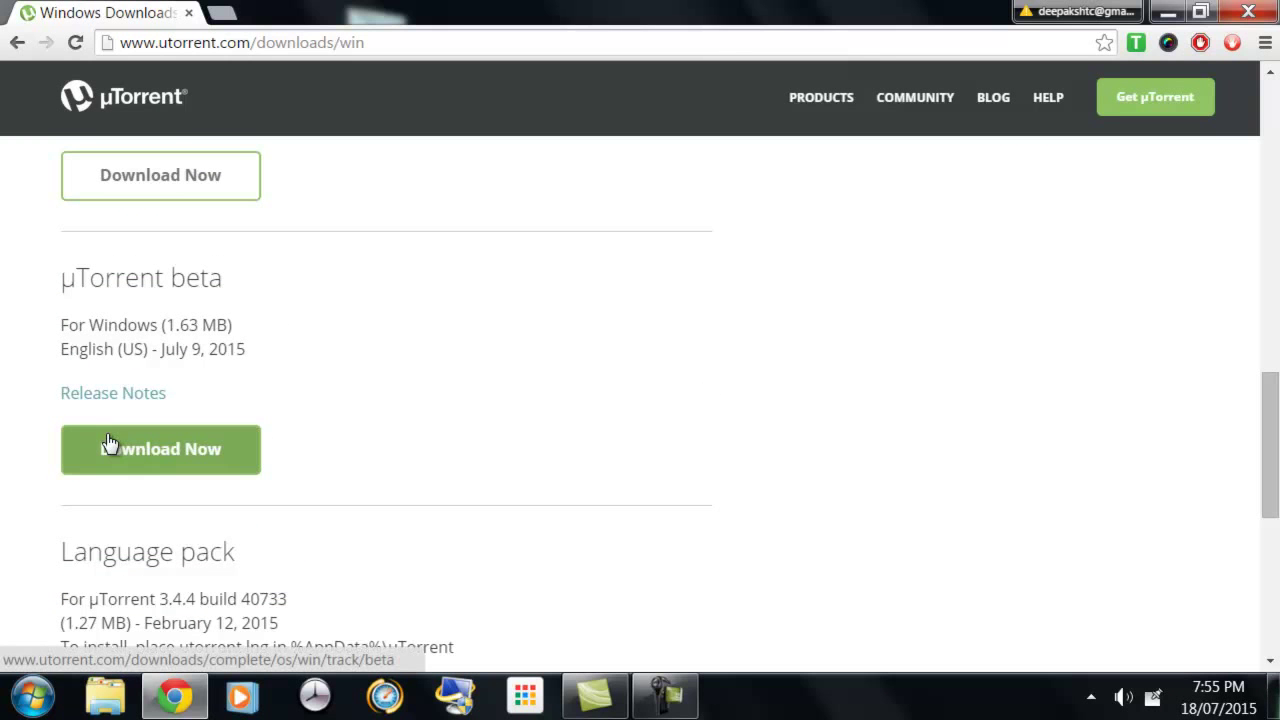
scroll(378, 380, "down", 1)
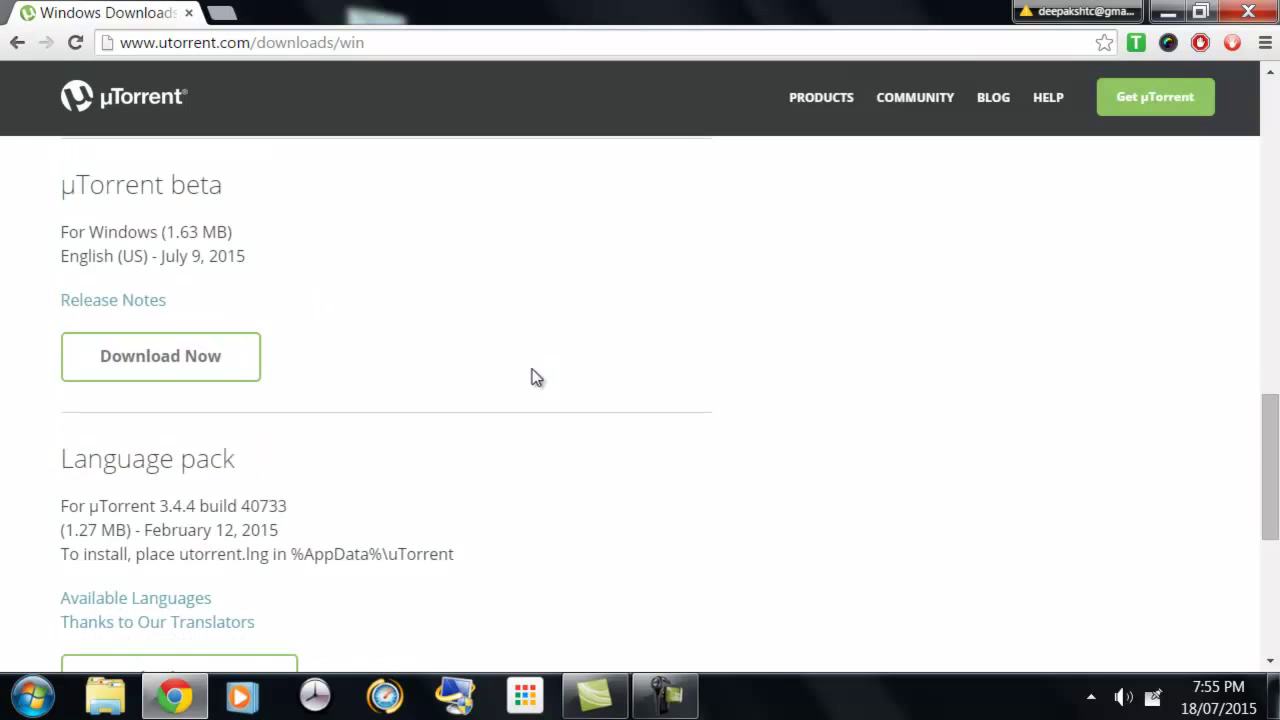
left_click(182, 360)
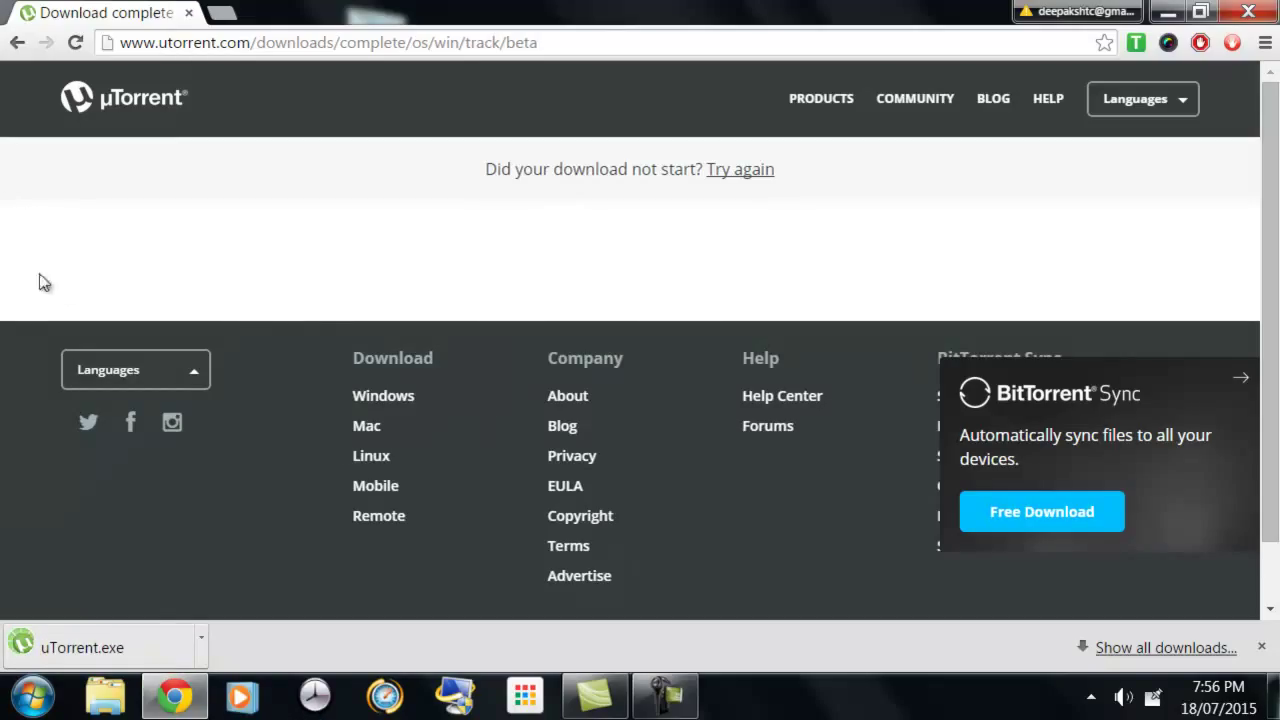
Set Chrome to always open files like uTorrent.exe, then minimise the browser.
left_click(201, 637)
left_click(335, 535)
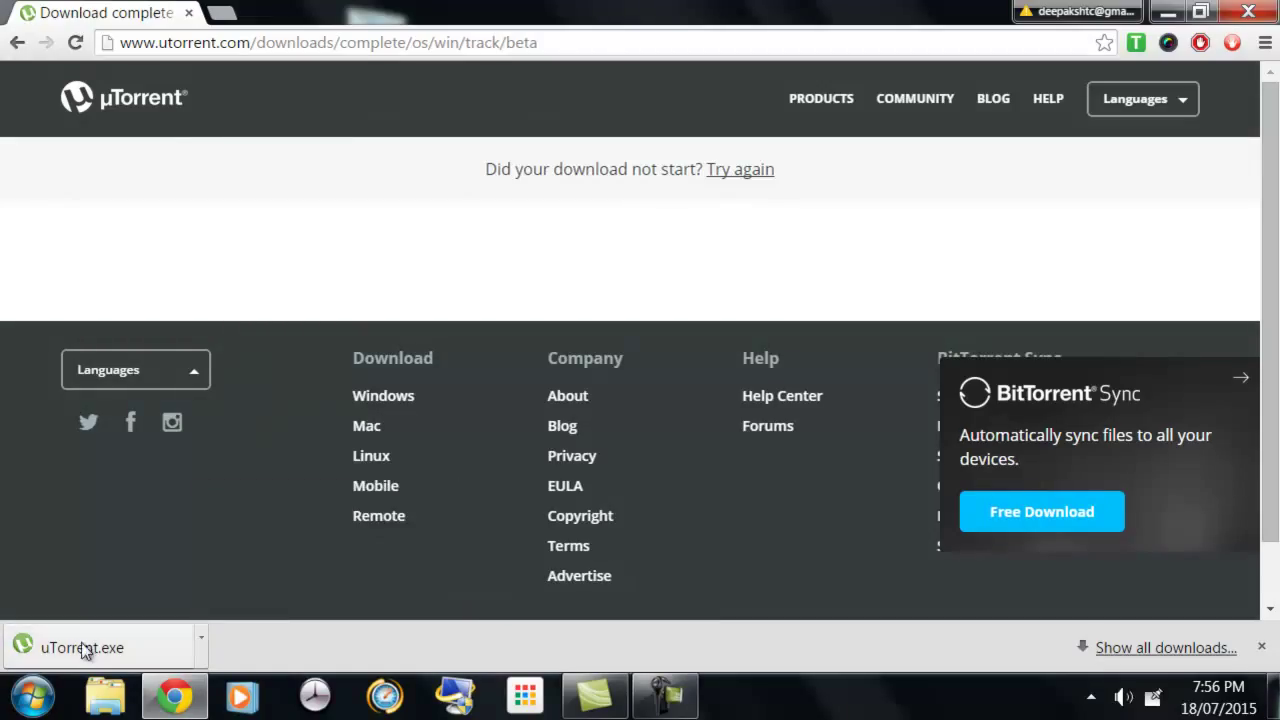
left_click(1170, 11)
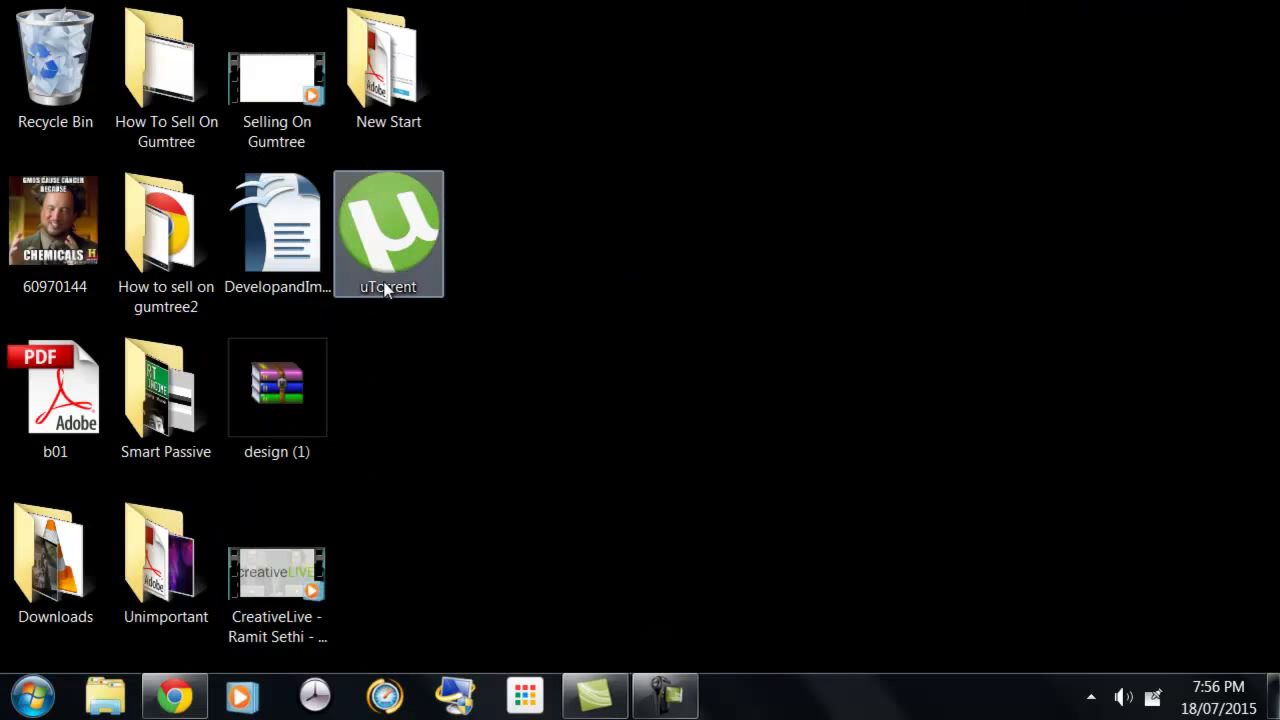
Launch the uTorrent installer from the desktop and allow it at the security warning.
double_click(421, 237)
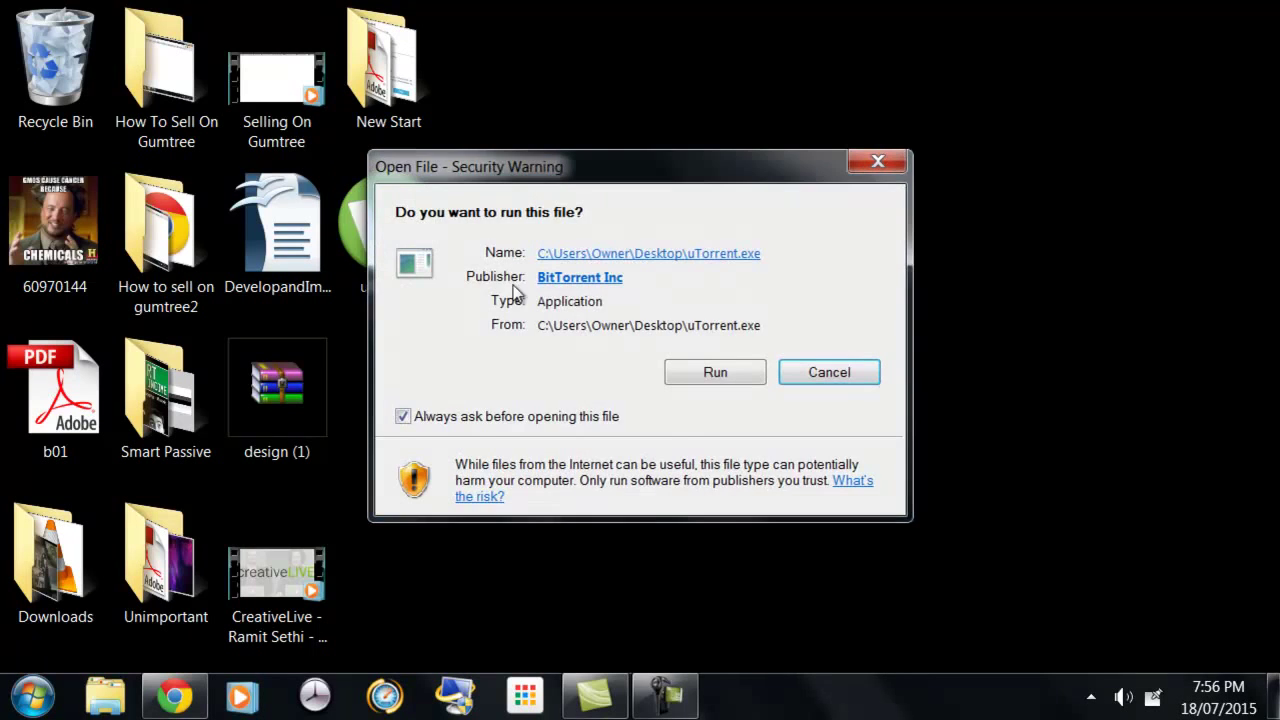
left_click(734, 374)
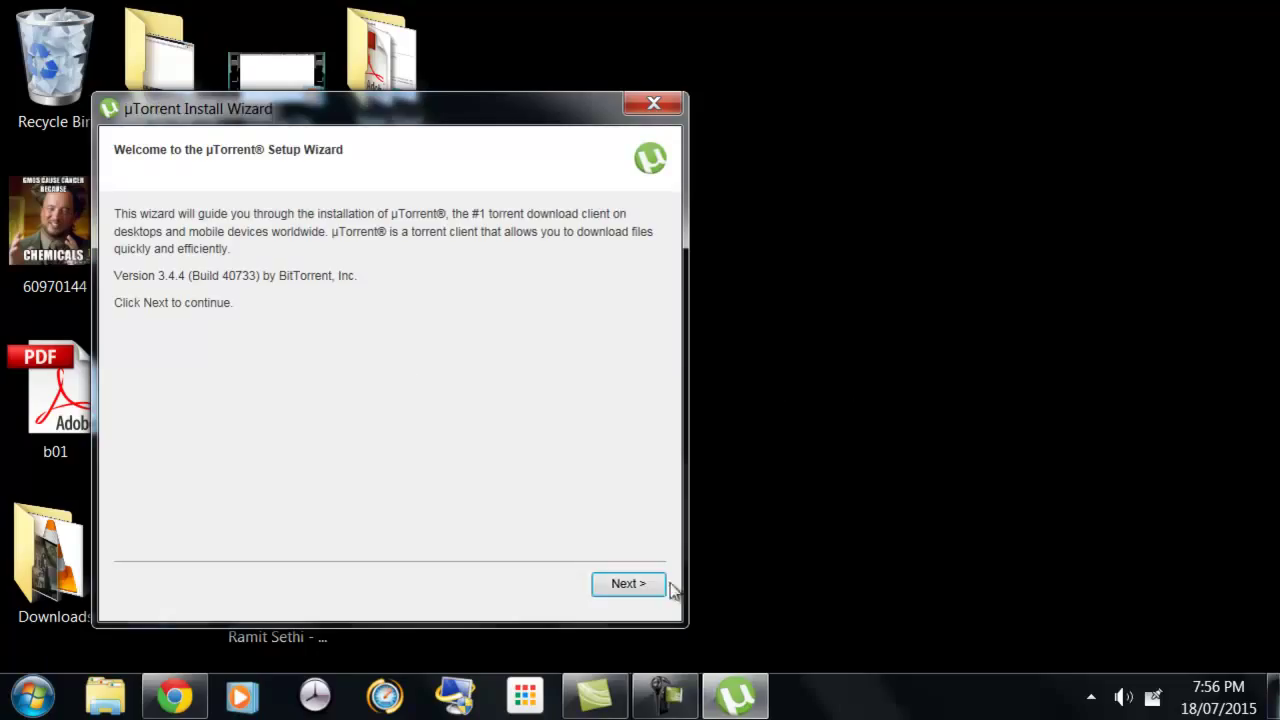
Accept the licence and keep the default Start menu and desktop shortcut options.
left_click(660, 587)
left_click(658, 588)
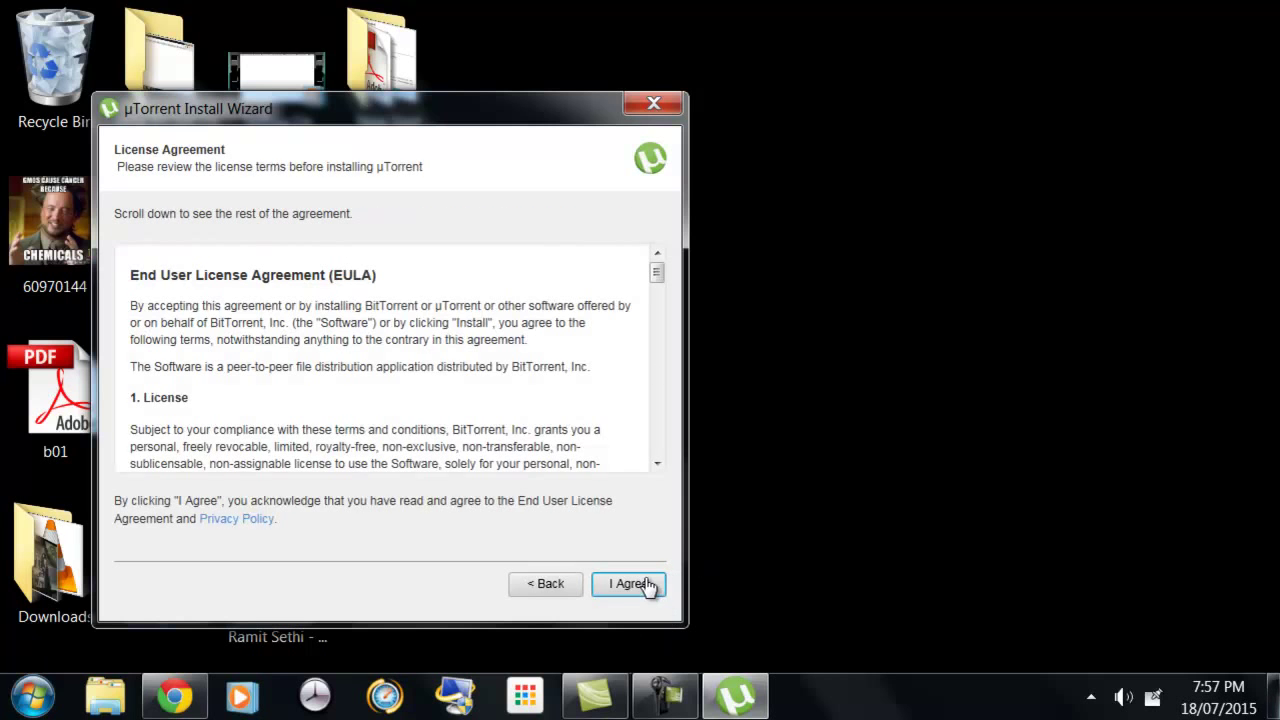
left_click(651, 586)
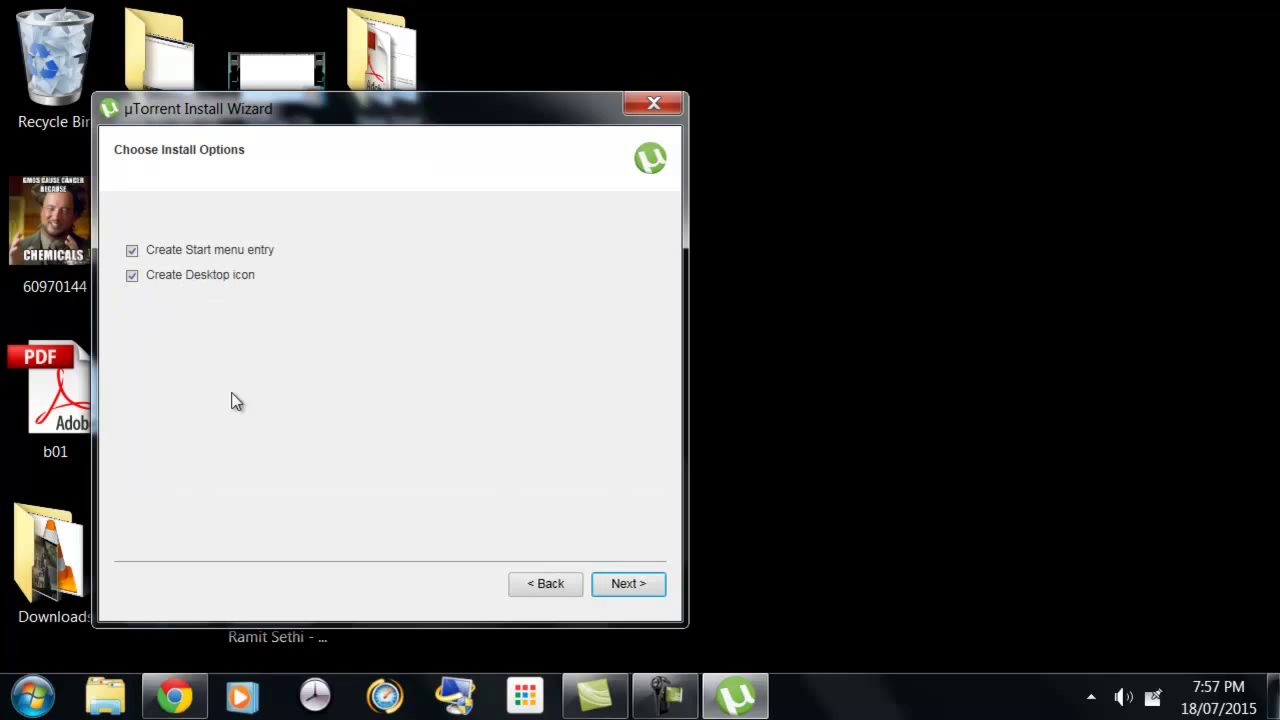
left_click(634, 588)
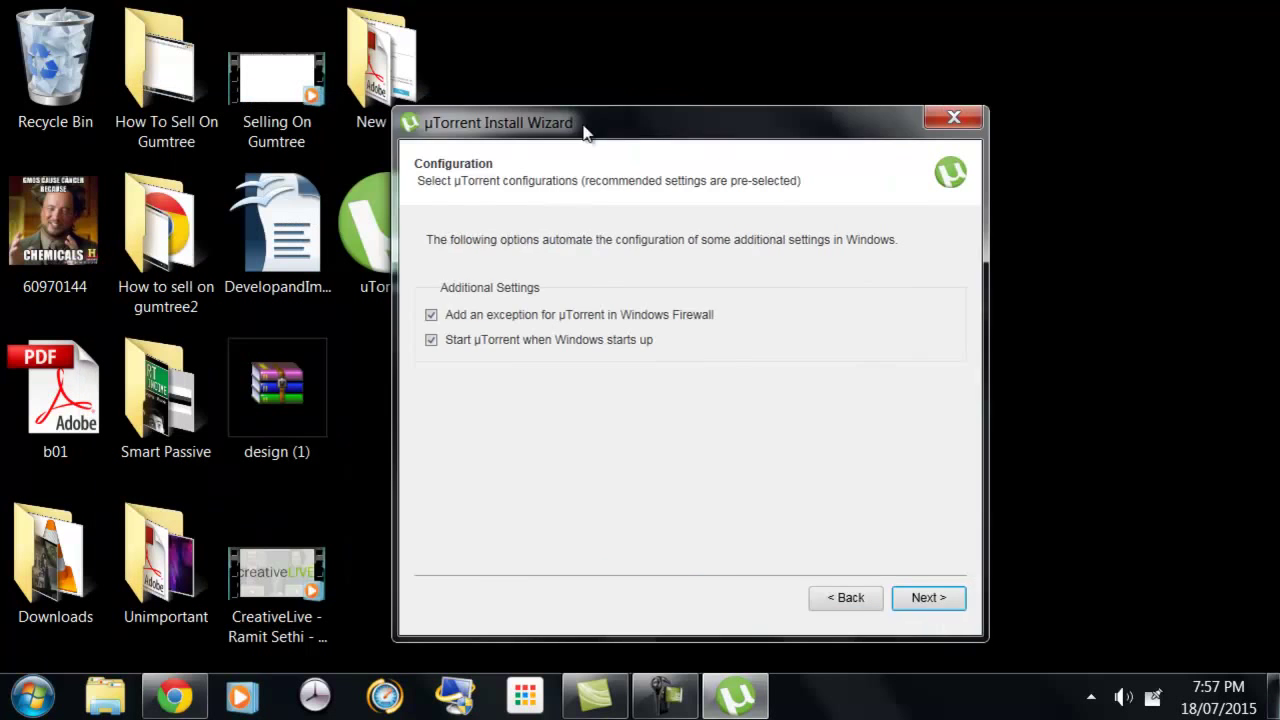
left_click_drag(238, 113, 590, 53)
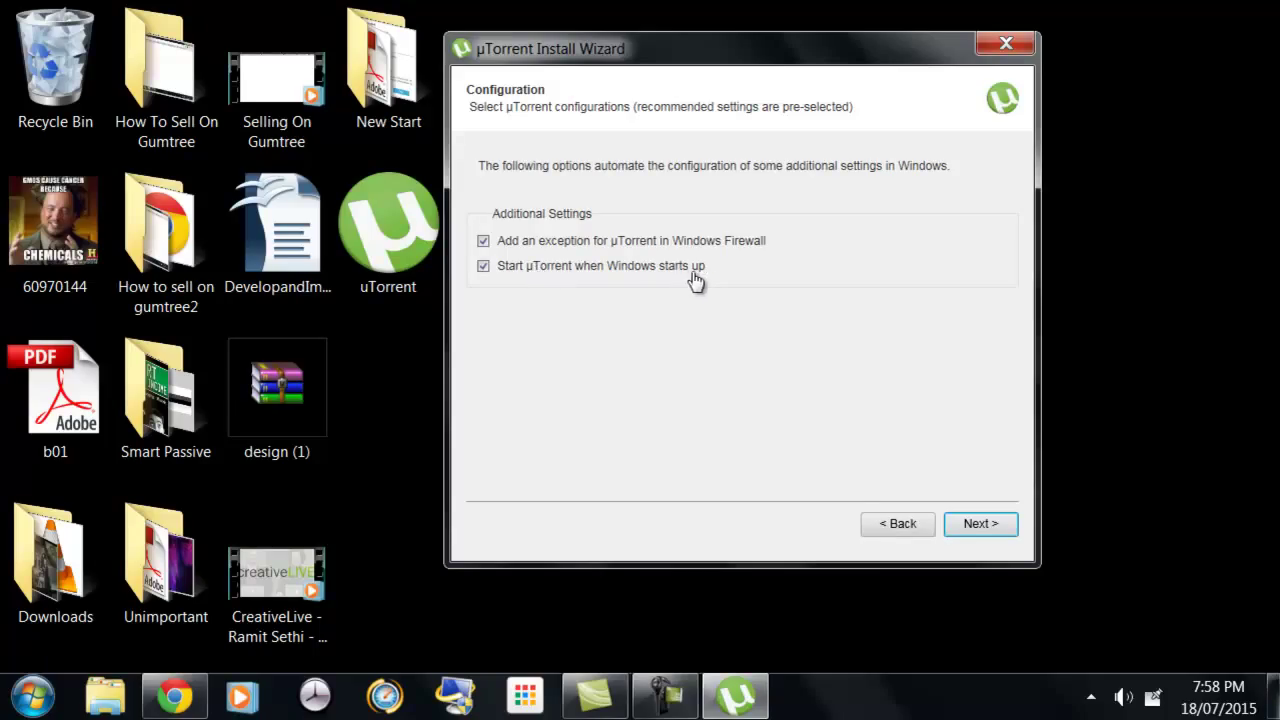
left_click_drag(777, 52, 640, 120)
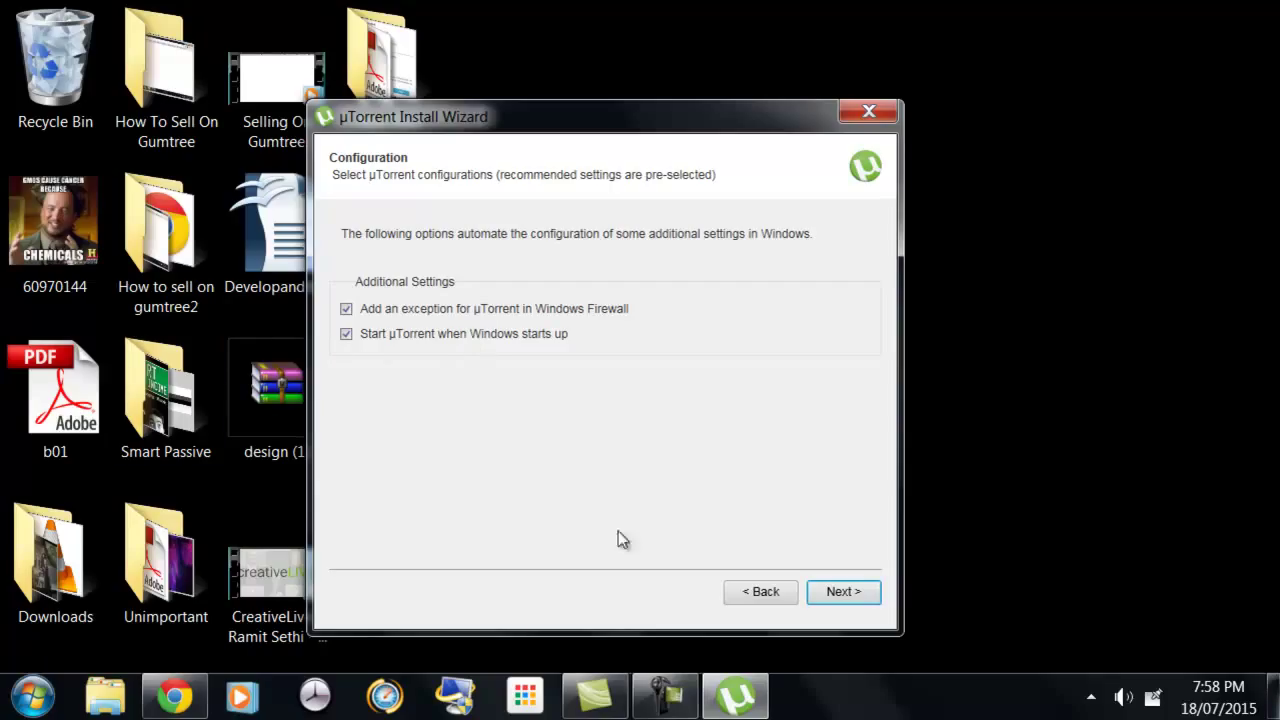
Keep the recommended configuration and decline the Bitcoin documentary bundle.
left_click(843, 595)
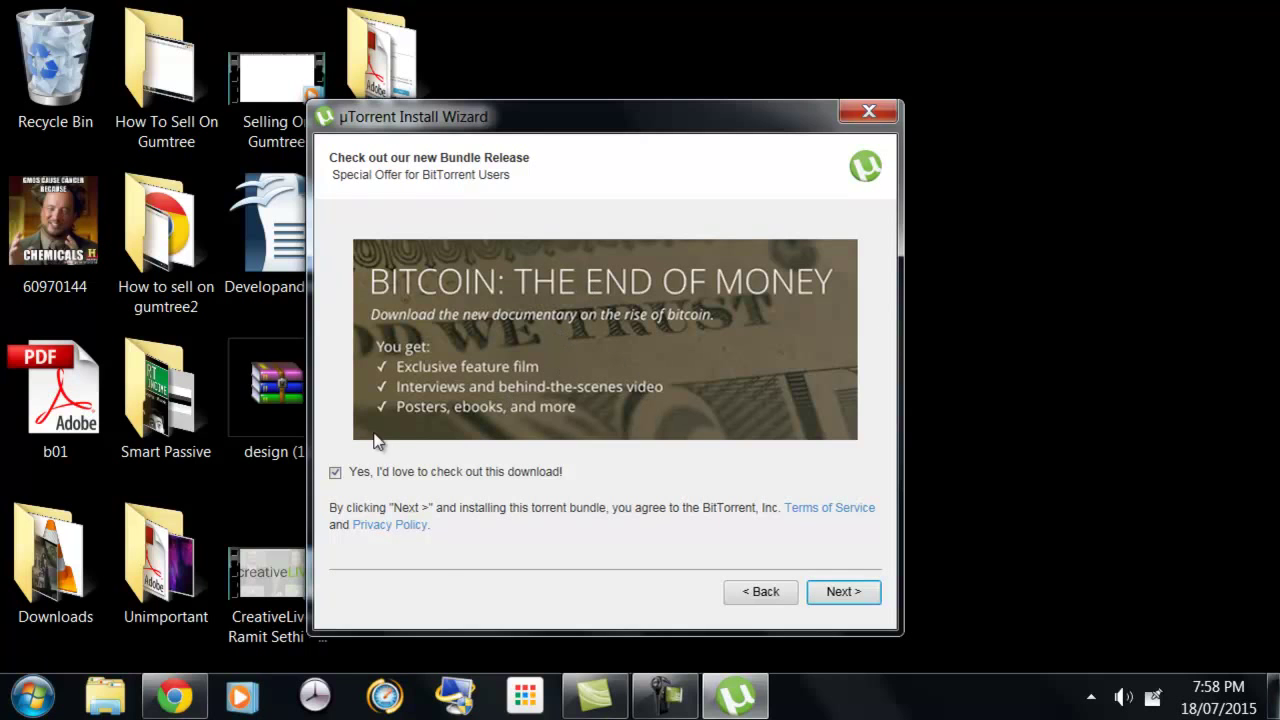
left_click(335, 473)
left_click(866, 592)
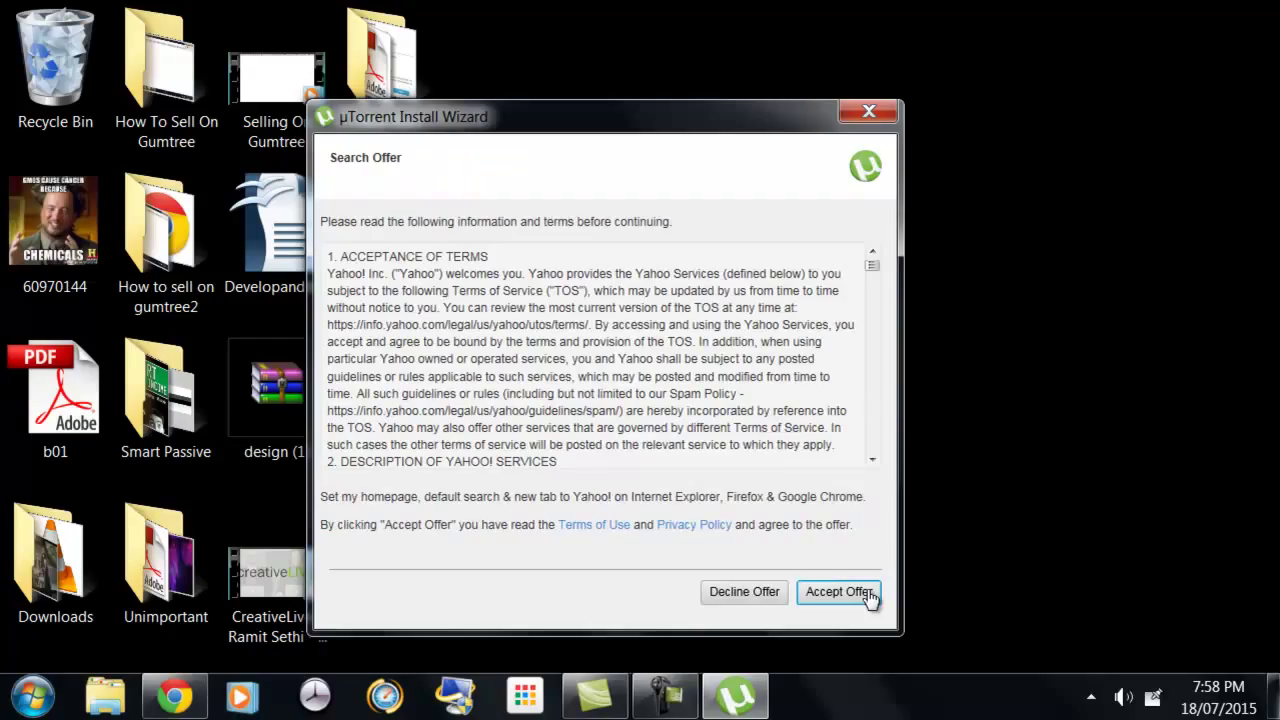
Get past the Yahoo search offer with Bitcoin still declined and finish installing µTorrent.
left_click(868, 594)
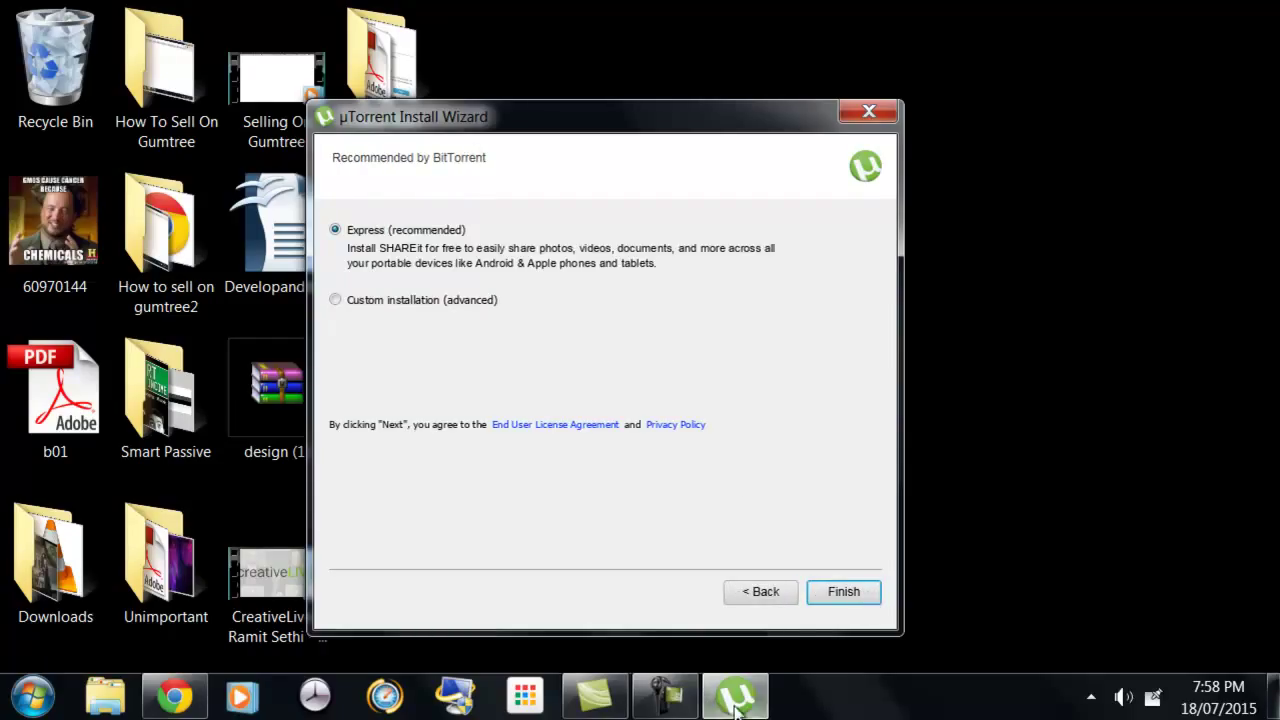
left_click(778, 604)
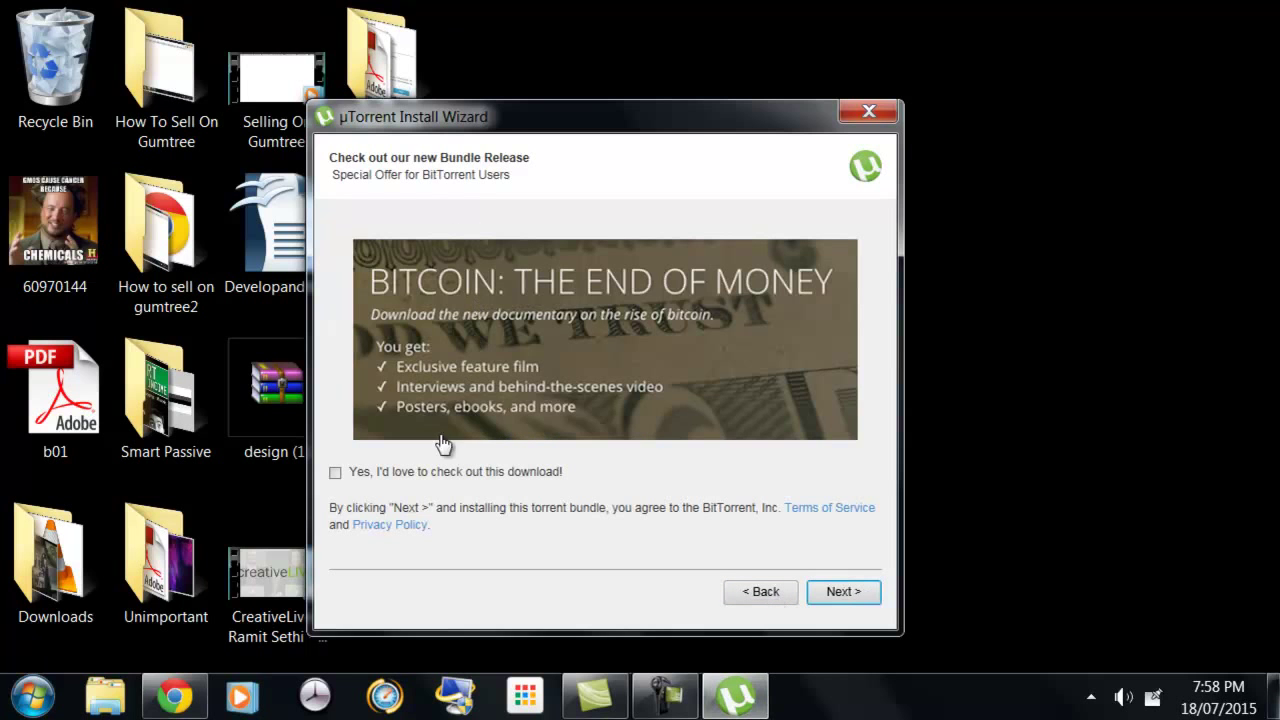
left_click(867, 598)
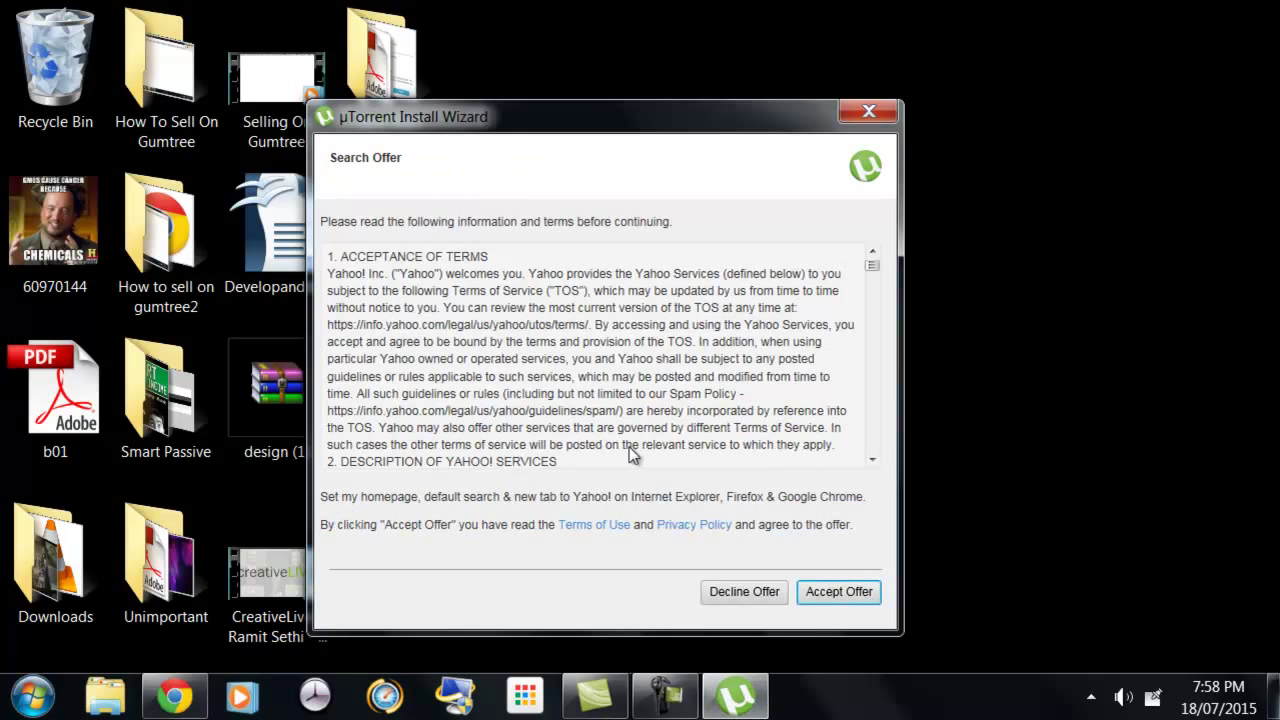
scroll(493, 460, "down", 1)
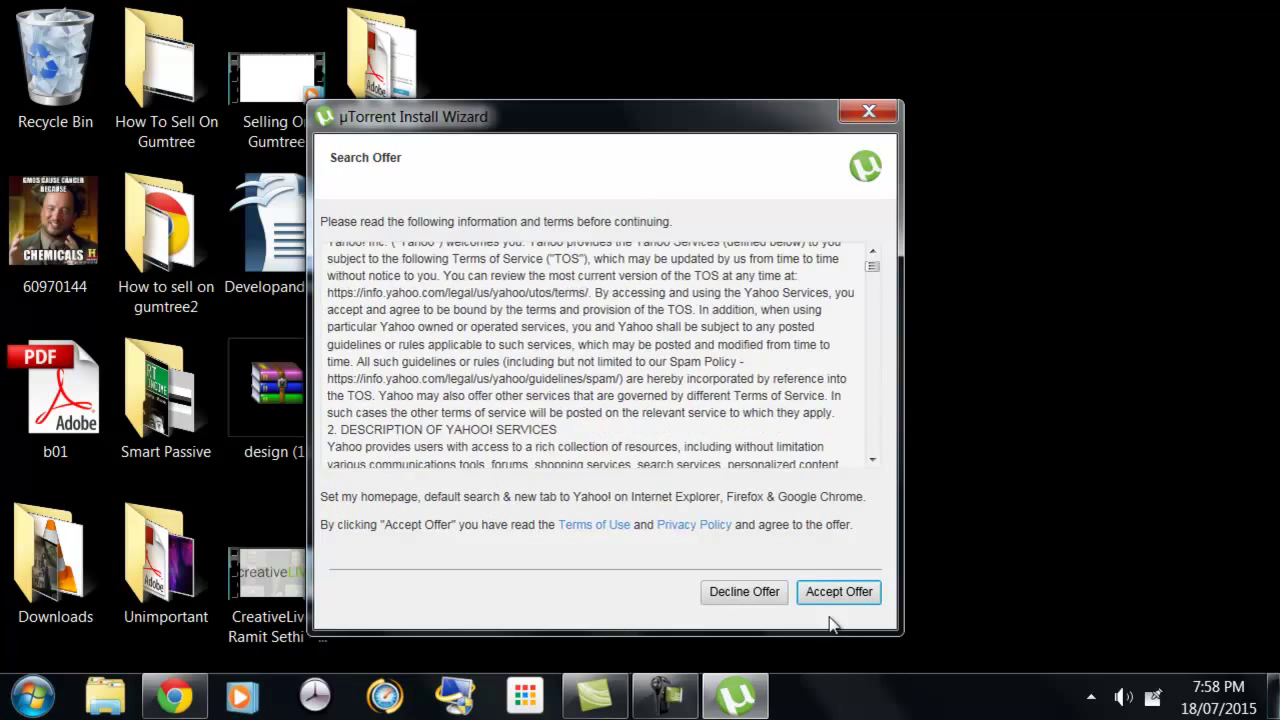
left_click(840, 592)
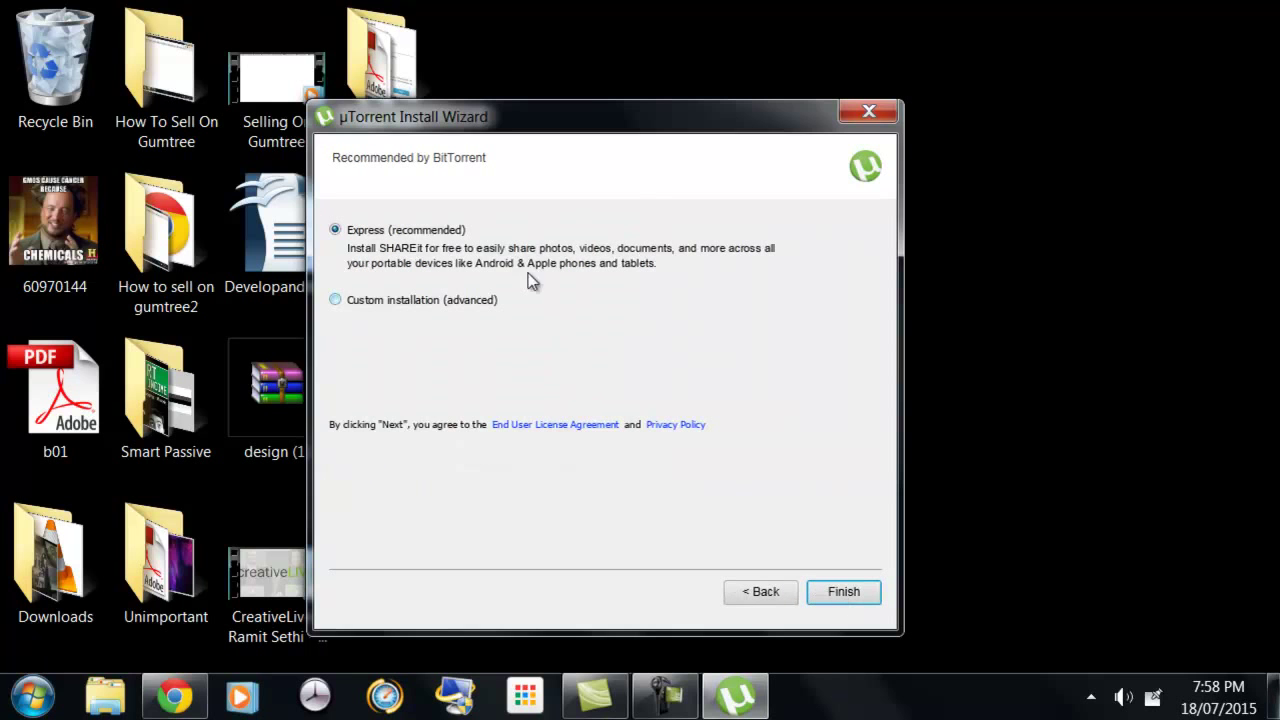
left_click(843, 593)
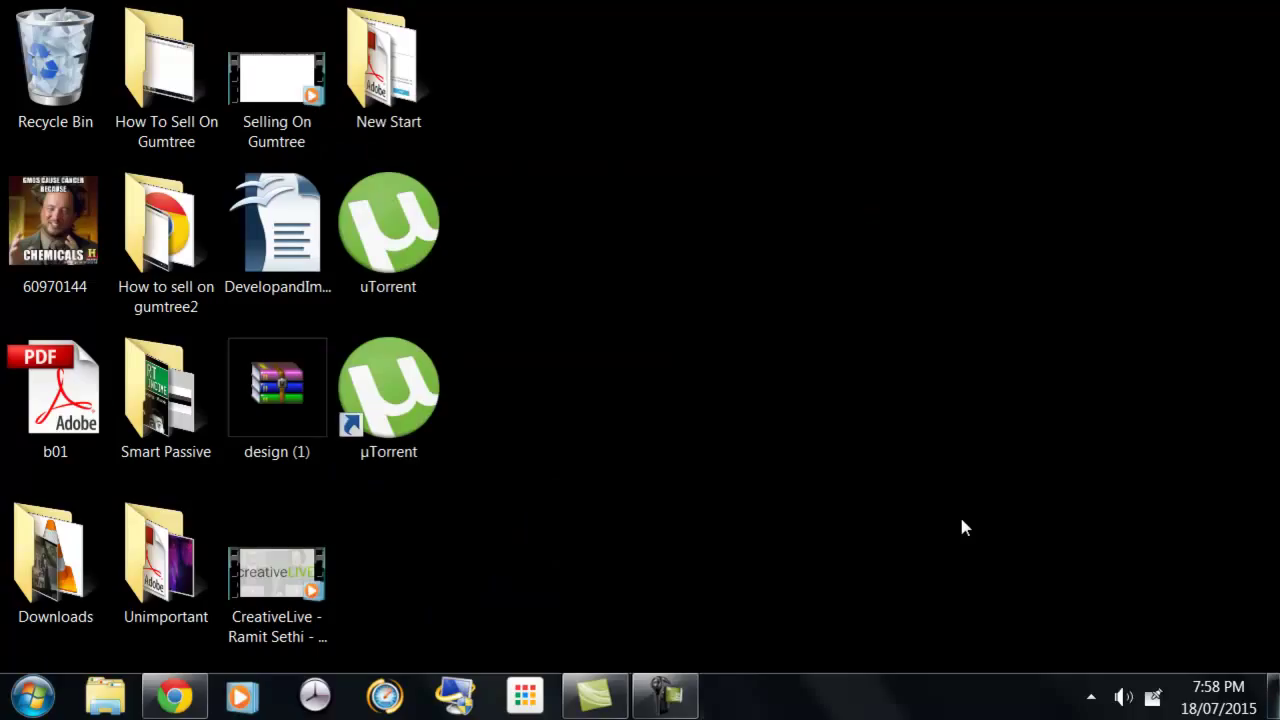
Select the new µTorrent desktop shortcut and launch it.
left_click(406, 398)
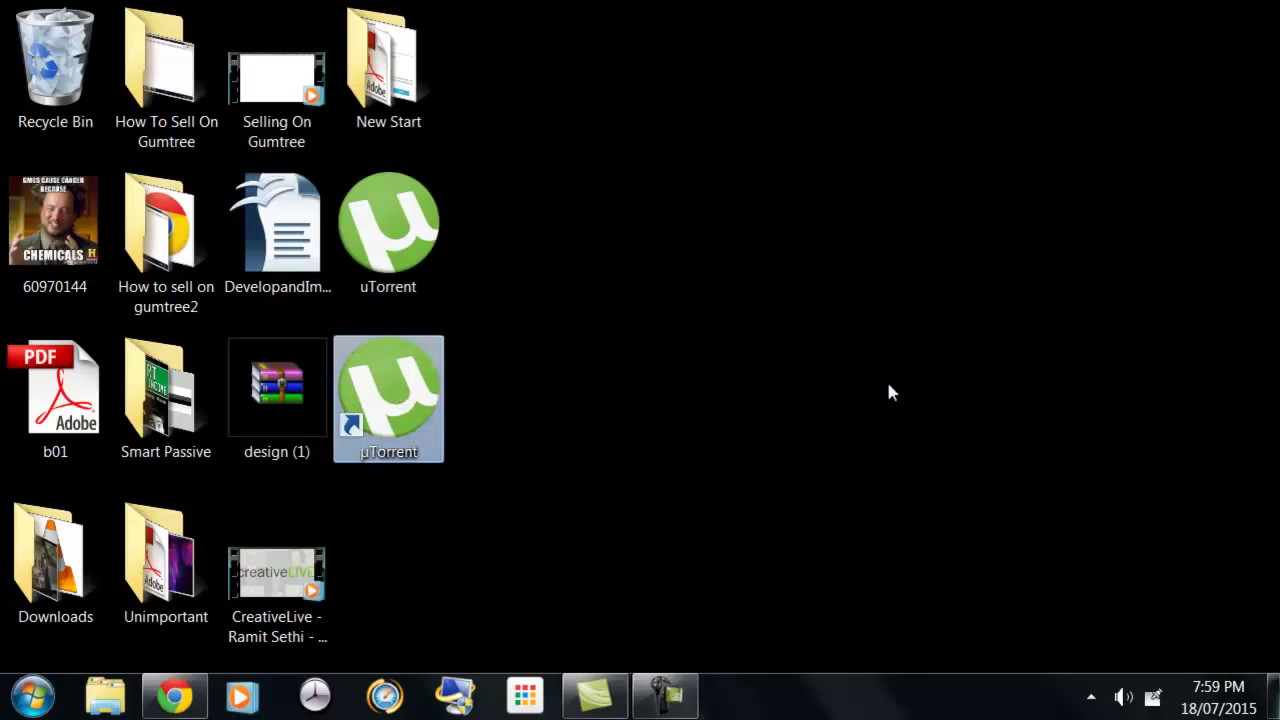
key("Return")
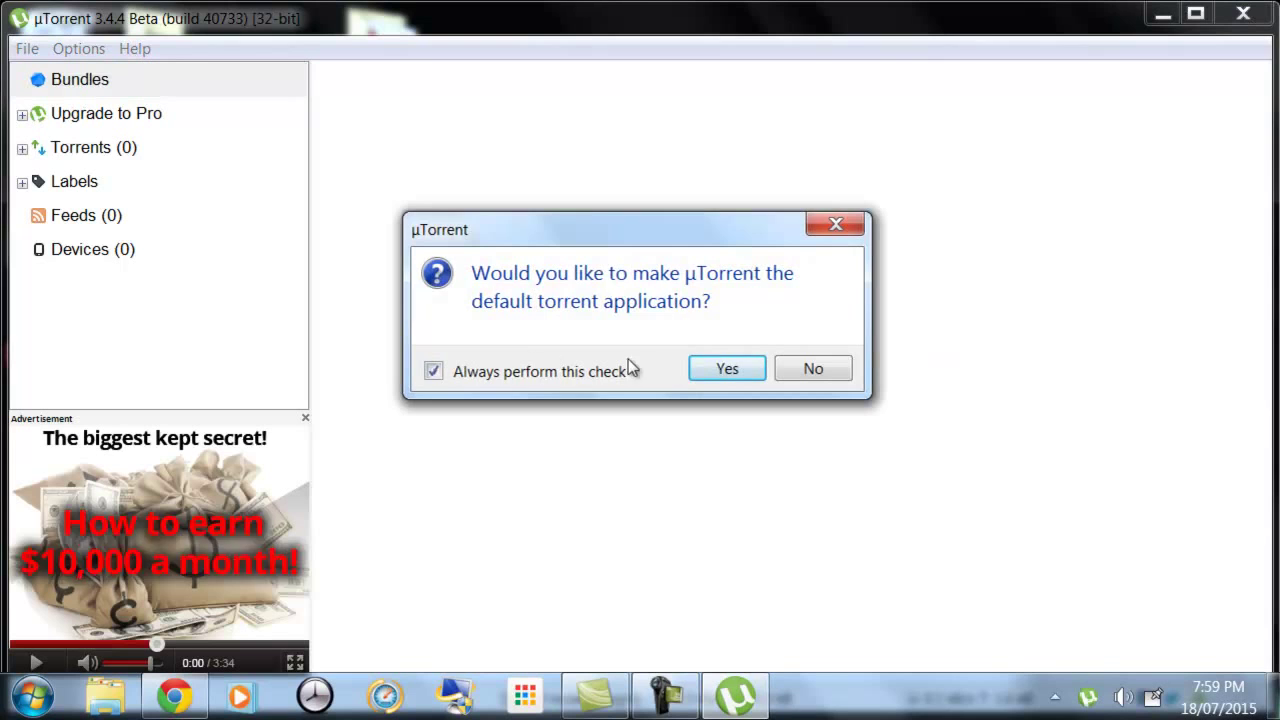
Dismiss the default-torrent-app question and browse the featured Bundles carousel.
left_click(724, 369)
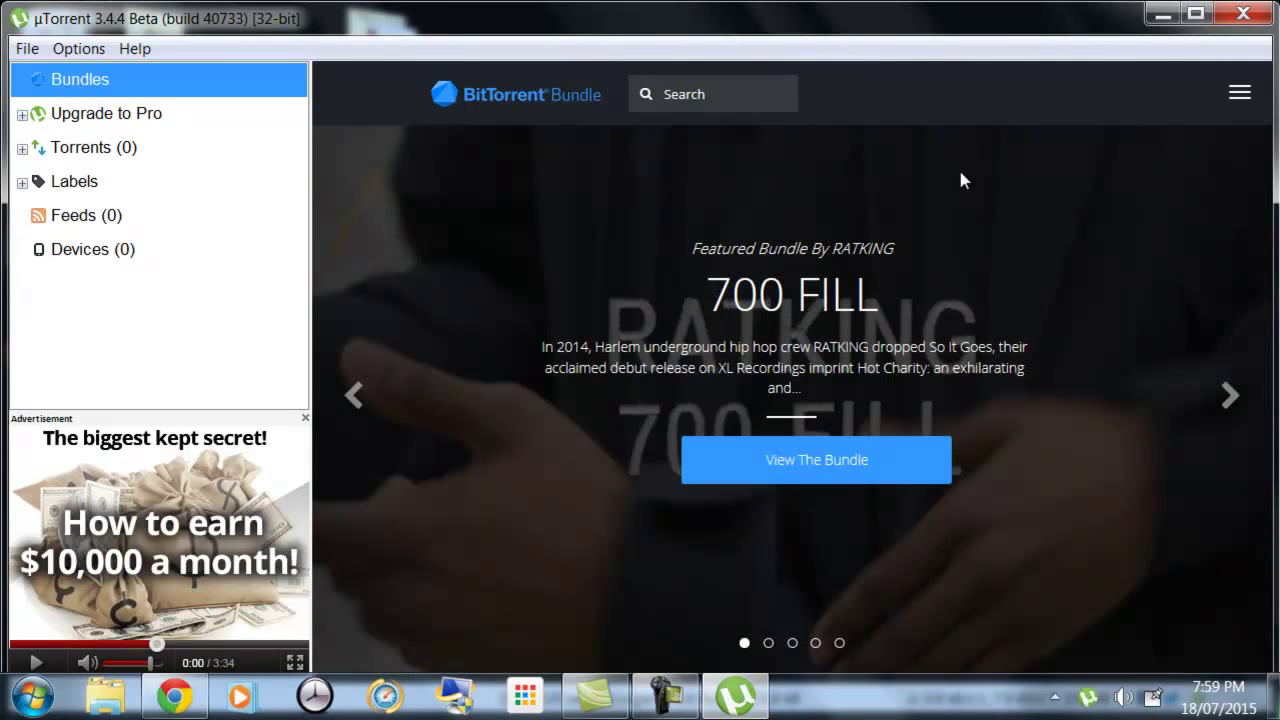
left_click(1234, 405)
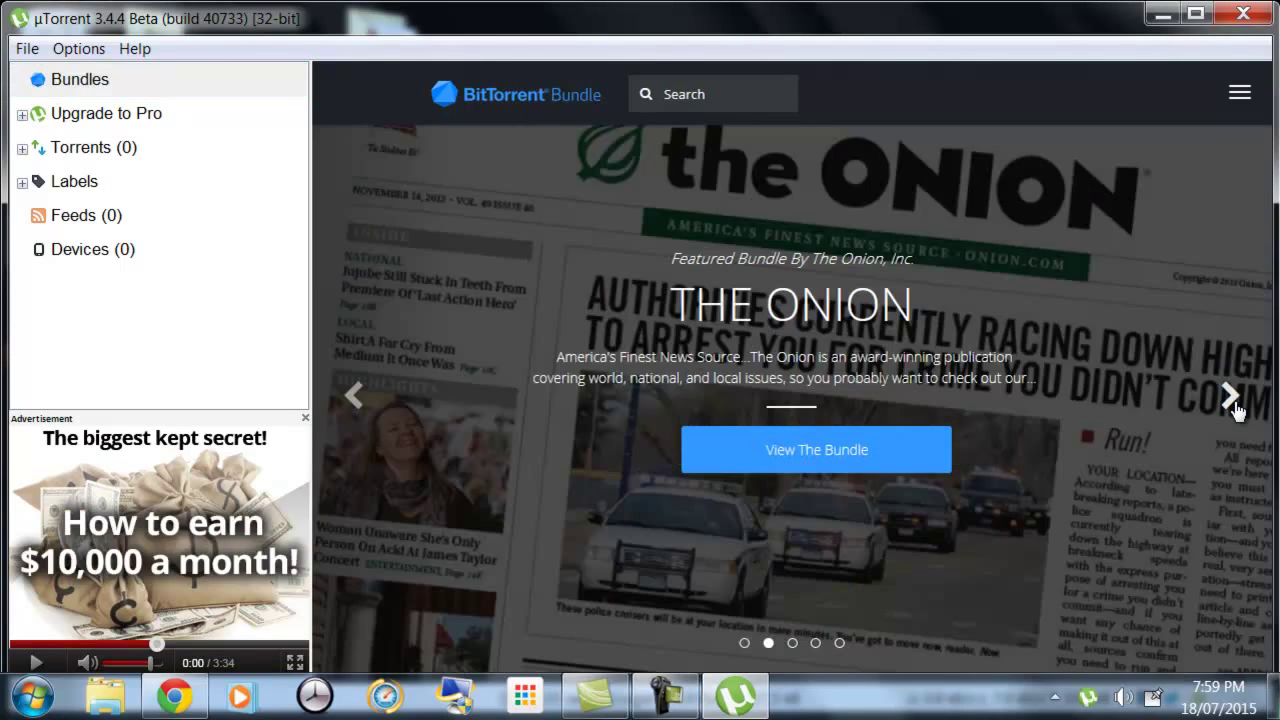
left_click(1234, 405)
left_click(1234, 405)
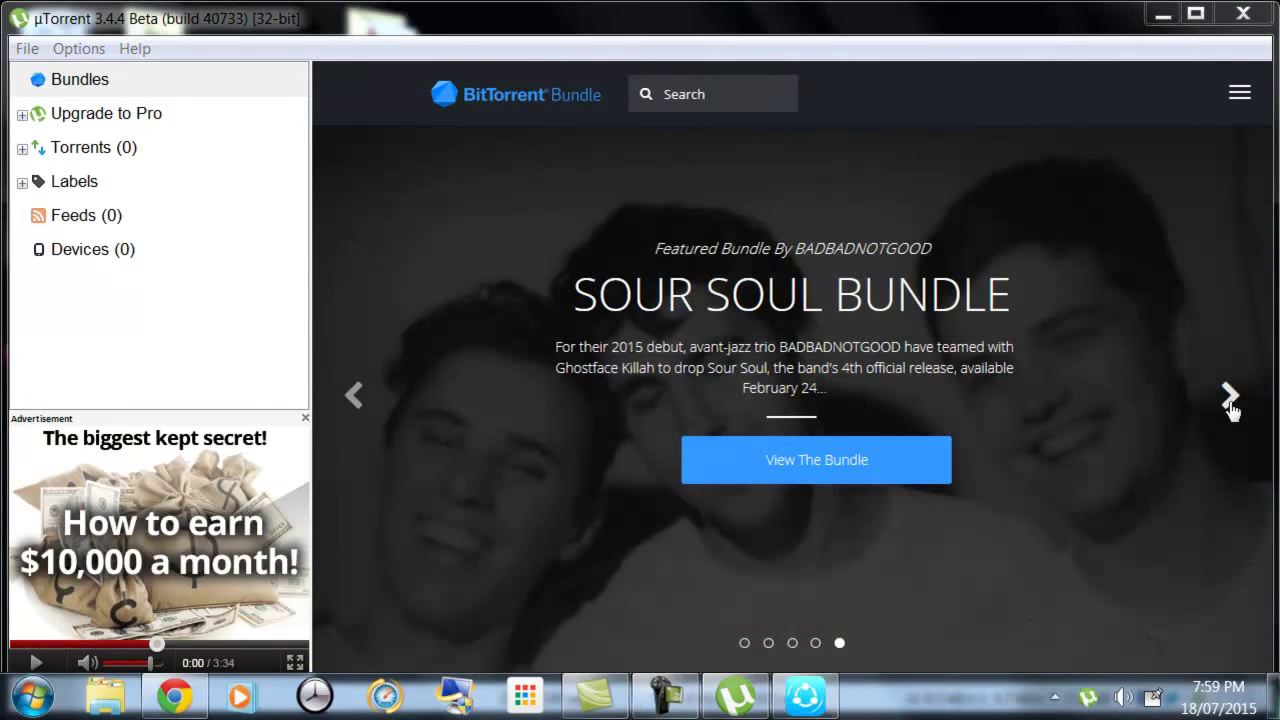
left_click(1234, 418)
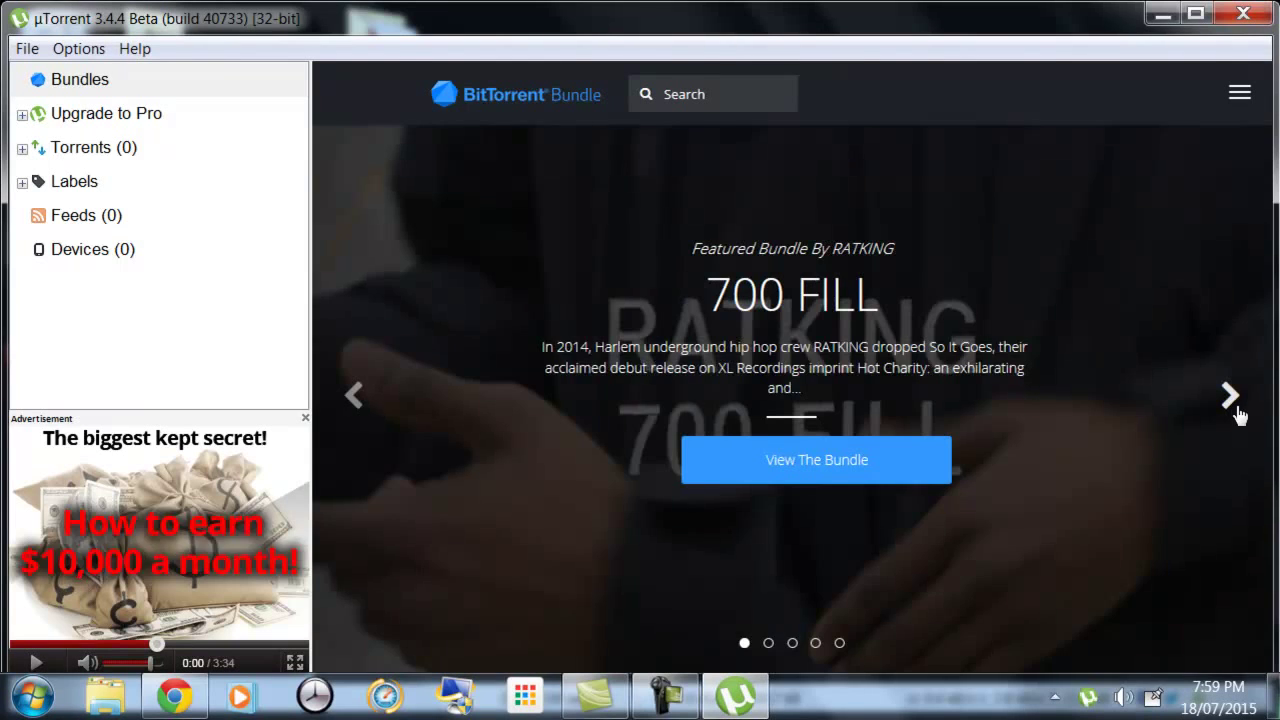
left_click(1236, 410)
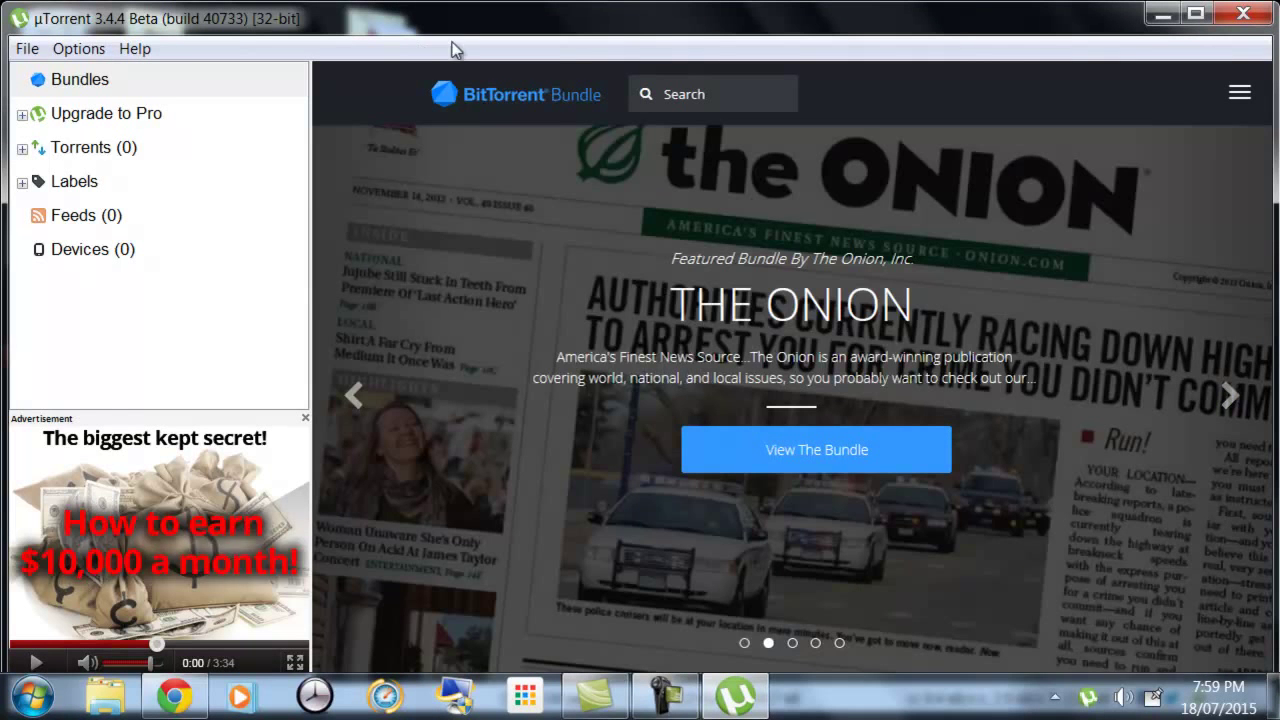
View the empty Torrents list, then minimise uTorrent.
left_click(94, 116)
left_click(93, 150)
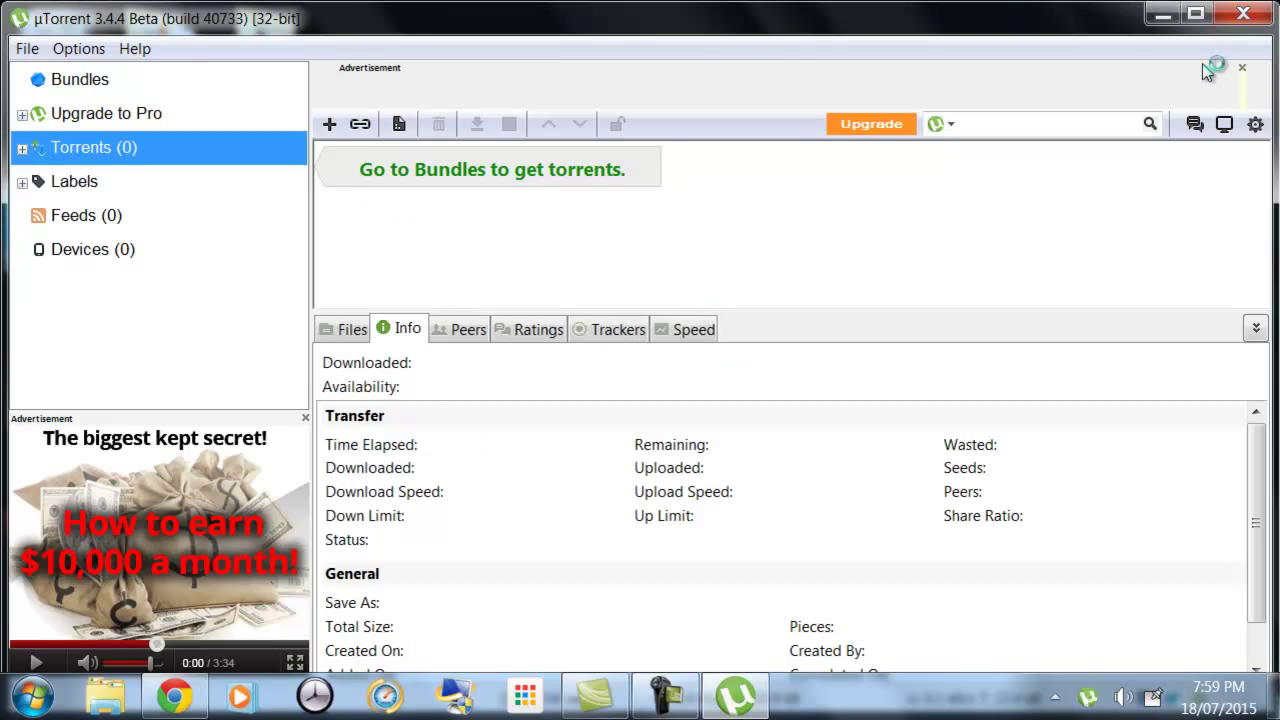
left_click(1160, 16)
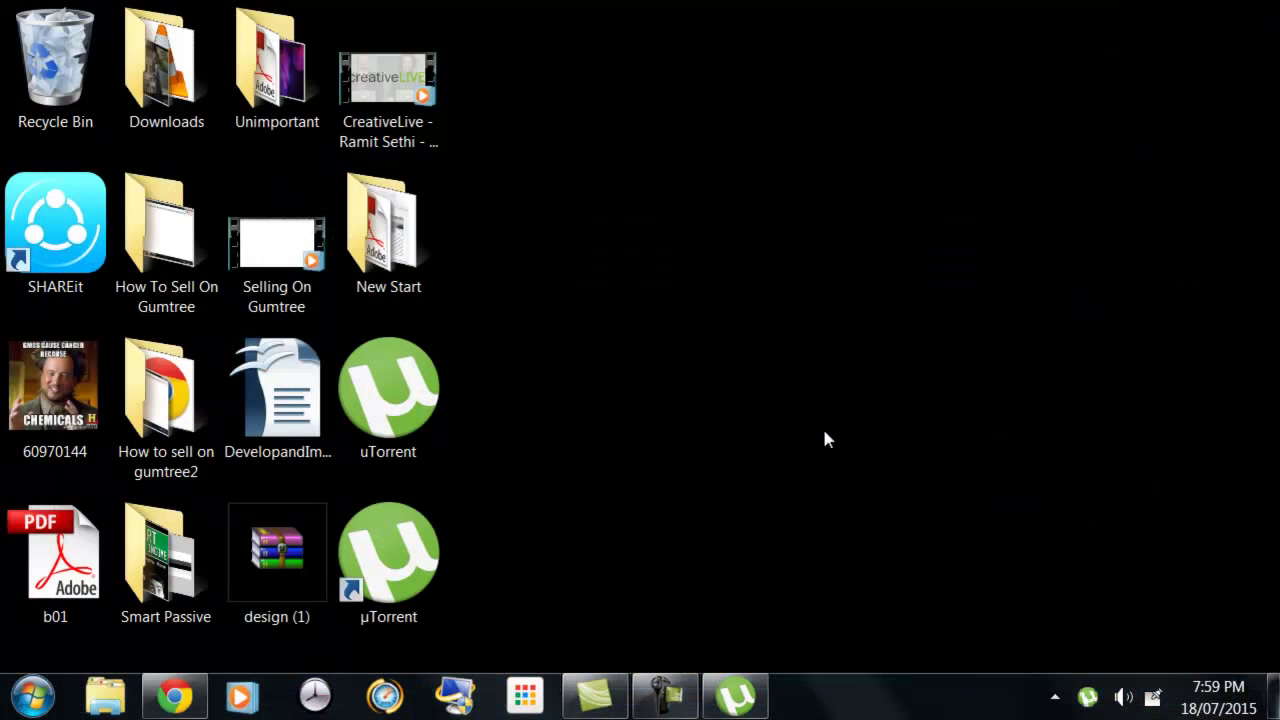
Restore Chrome and load The Pirate Bay in a new tab.
left_click(174, 696)
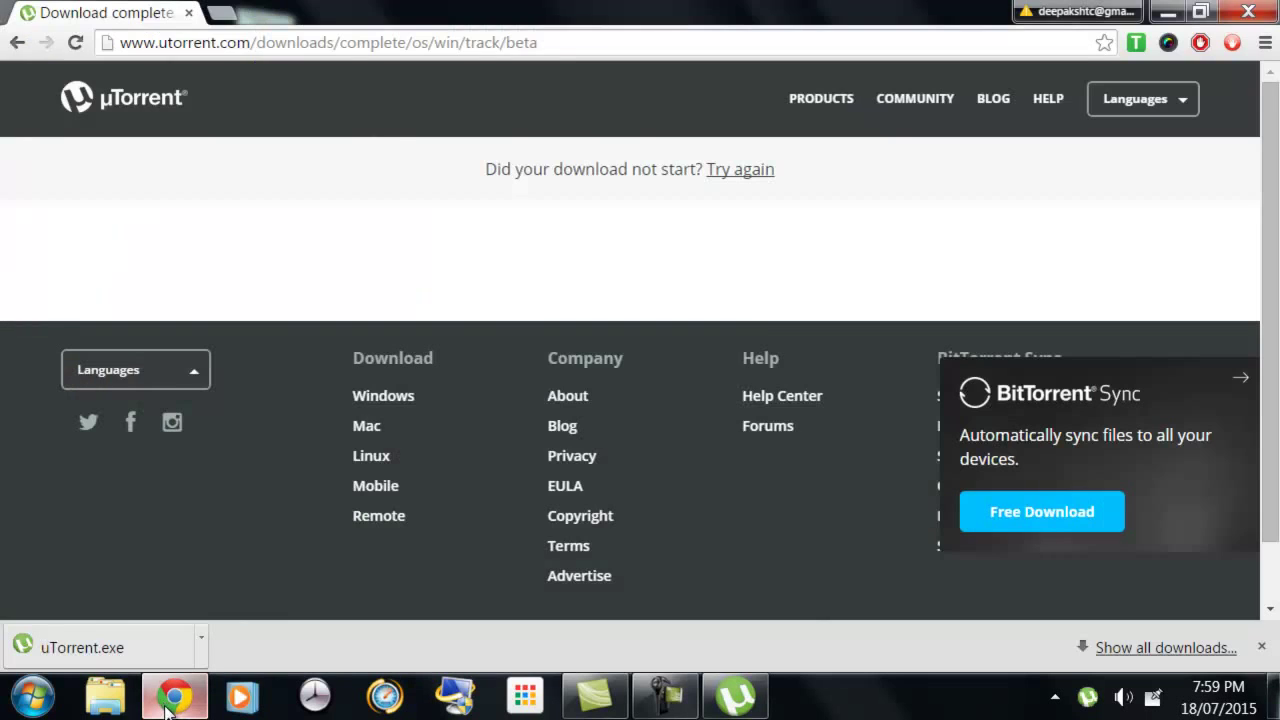
left_click(222, 13)
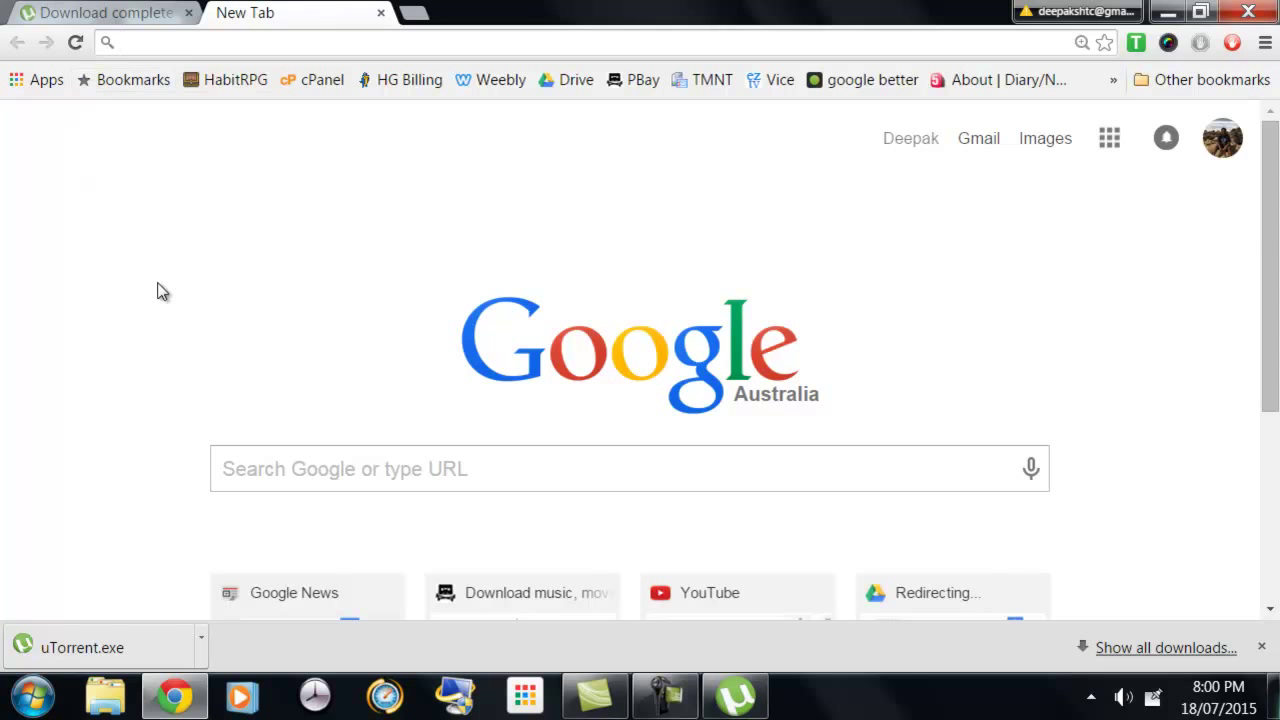
type("pirate")
key("Down")
key("Return")
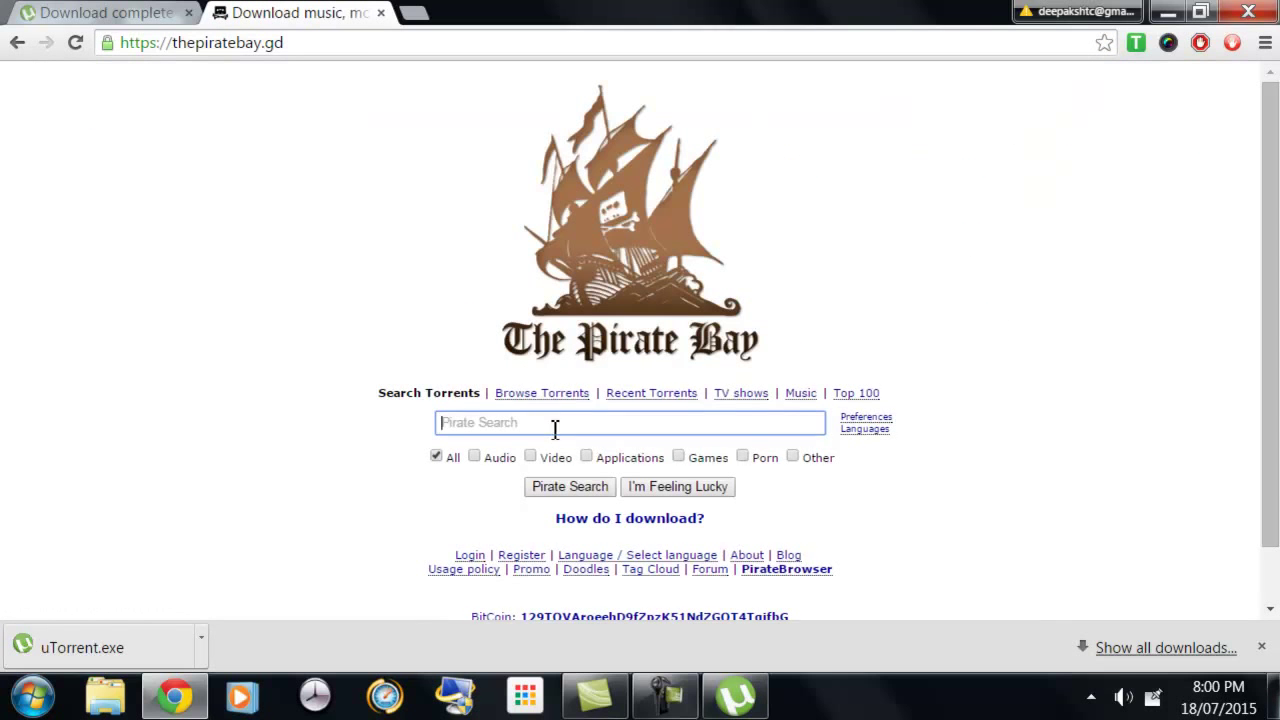
Enter 'after effects' in The Pirate Bay search box using the autocomplete suggestion.
scroll(1090, 300, "down", 1)
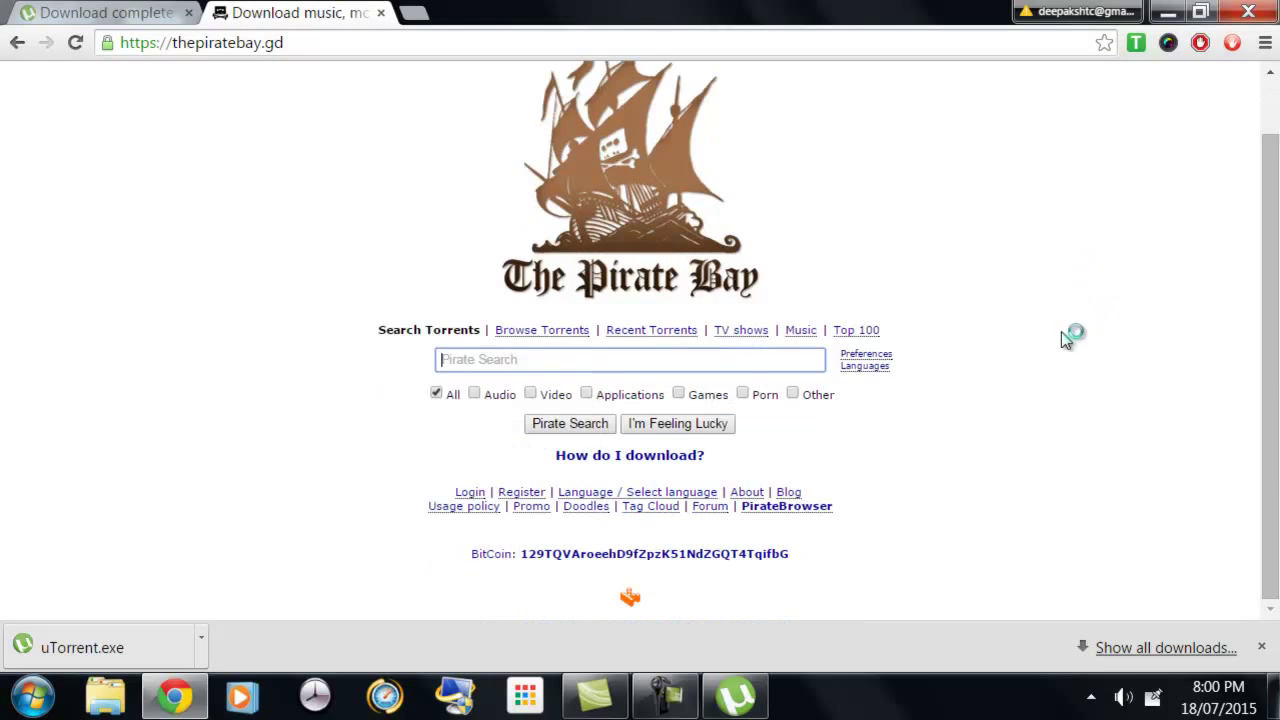
scroll(563, 337, "up", 1)
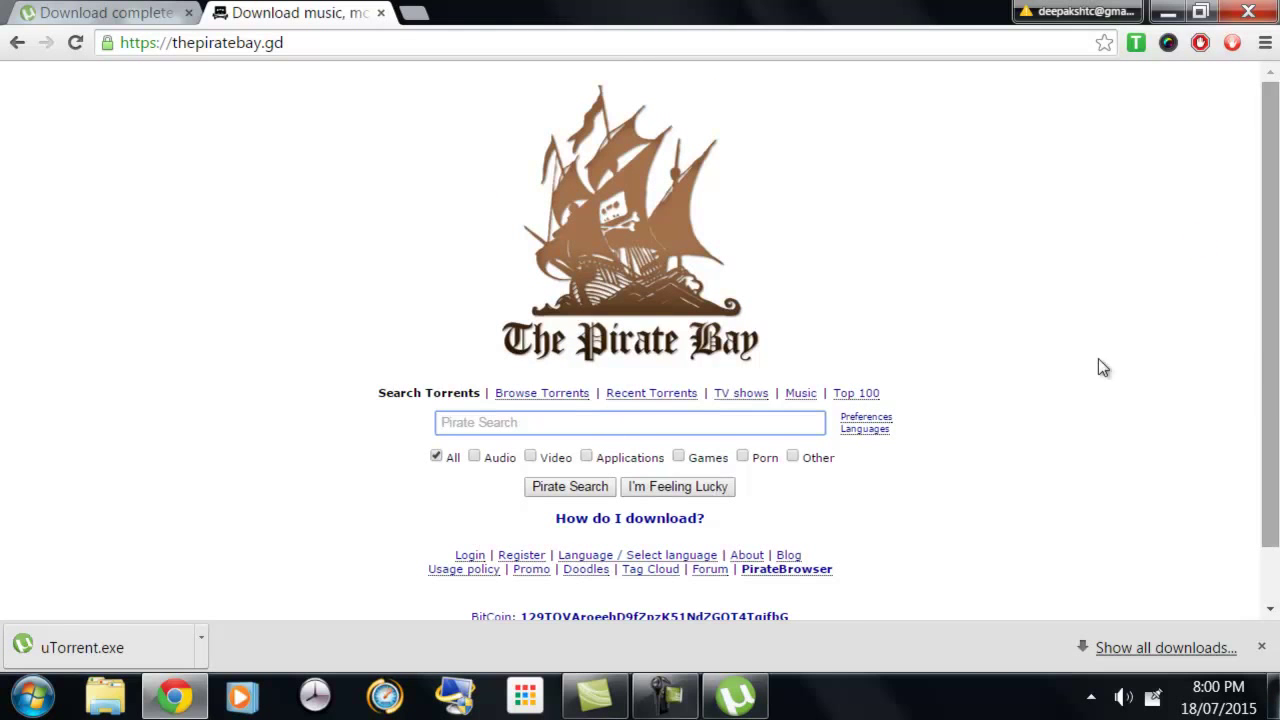
scroll(1082, 360, "down", 1)
scroll(1088, 354, "up", 1)
type("after")
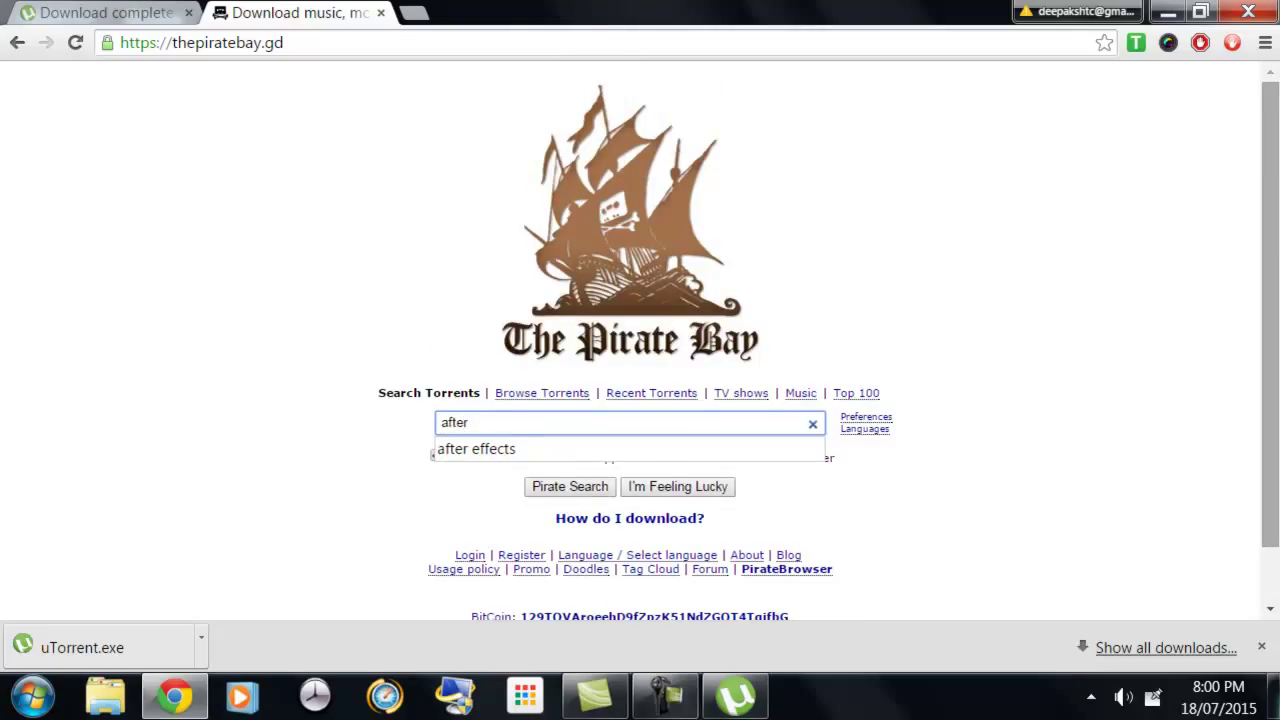
key("Down")
key("Return")
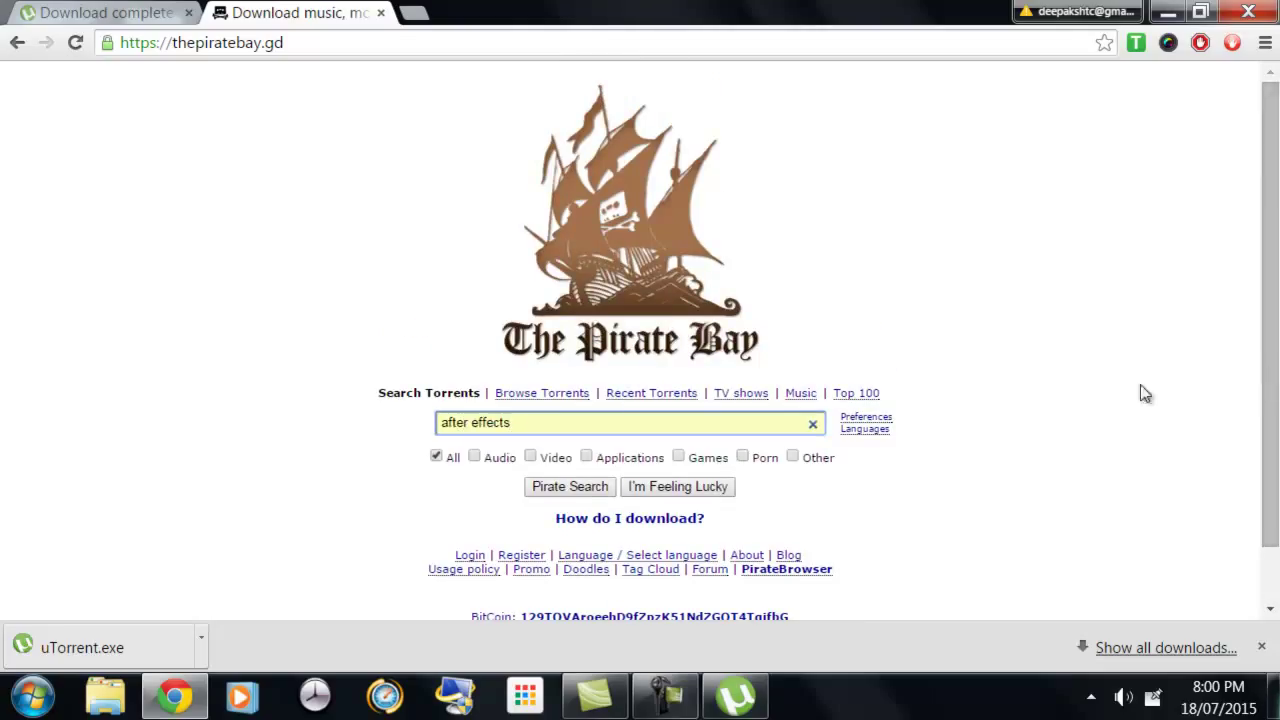
Run the Pirate Bay search for 'after effects', listing about 462 torrents.
left_click(570, 487)
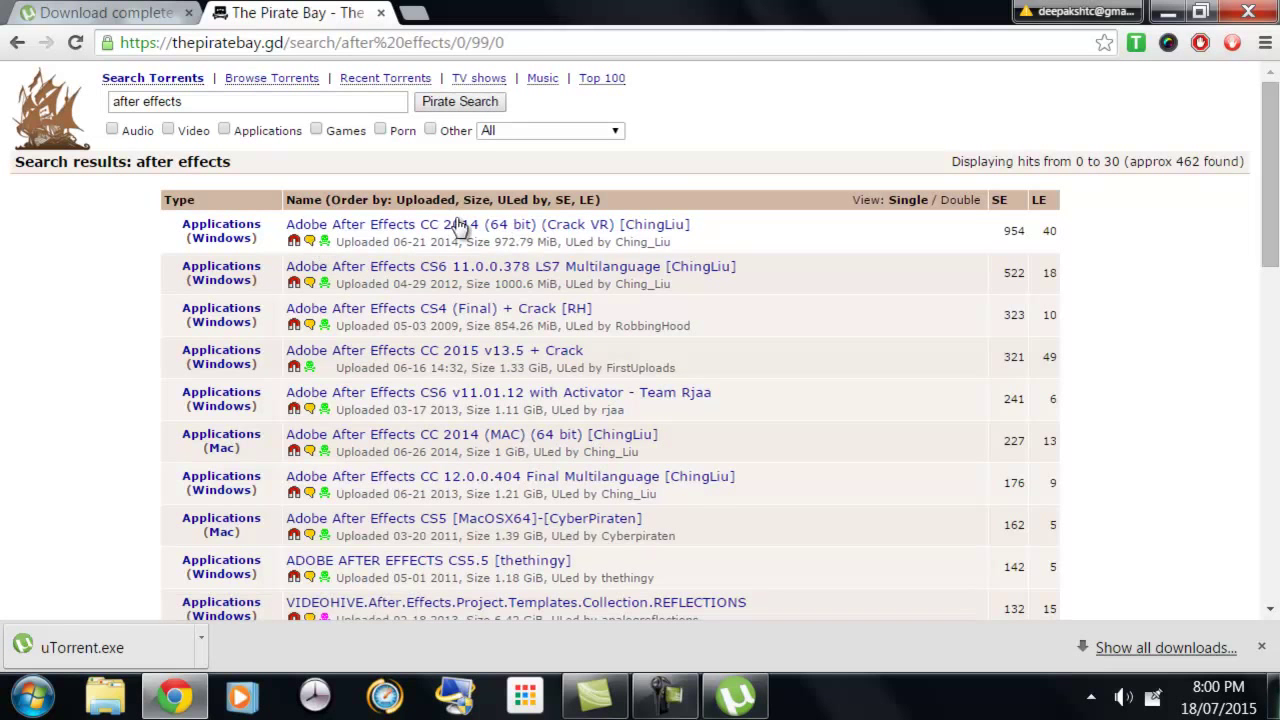
left_click(457, 226)
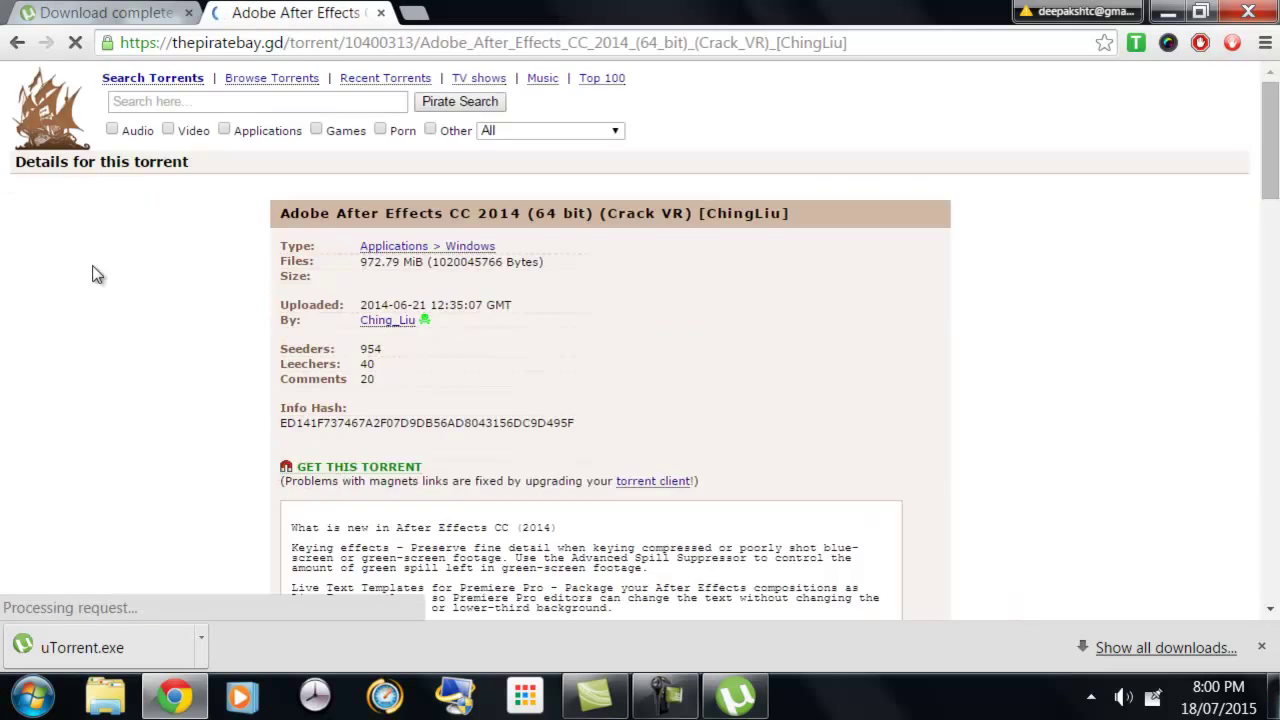
scroll(1070, 315, "down", 5)
scroll(1049, 310, "down", 4)
scroll(1049, 312, "down", 2)
scroll(282, 250, "up", 1)
scroll(294, 344, "down", 1)
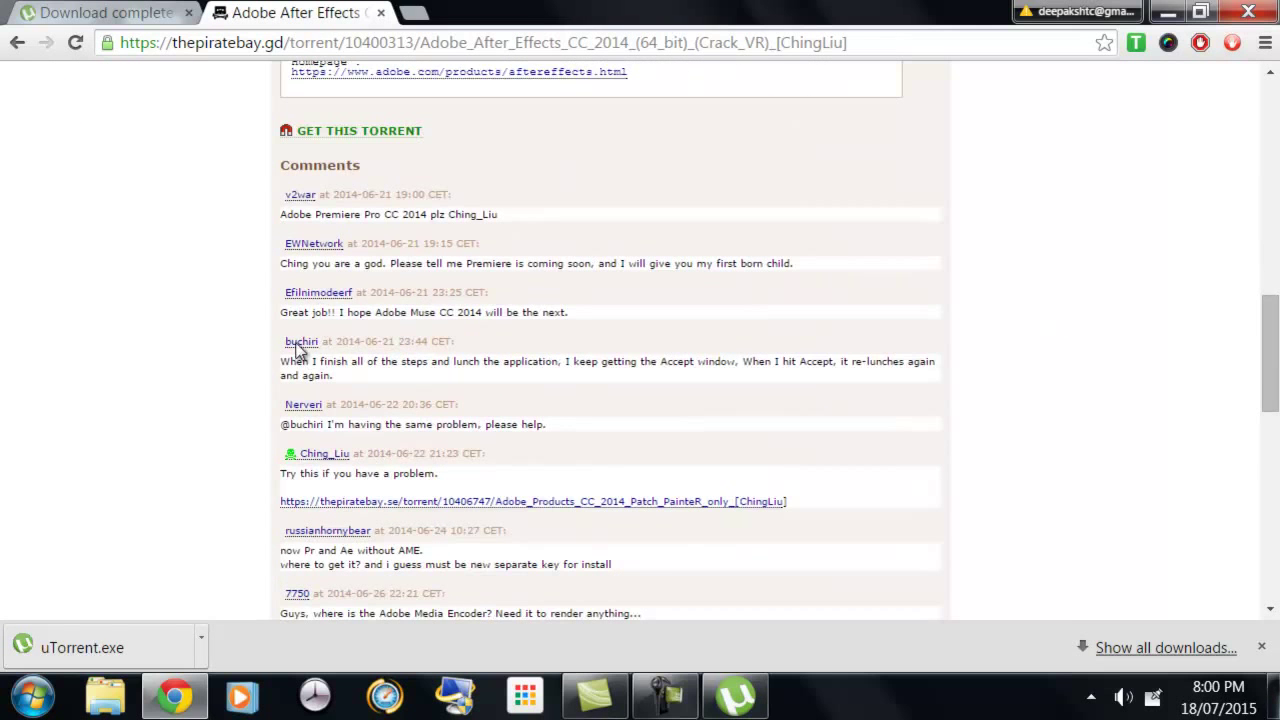
scroll(425, 285, "up", 1)
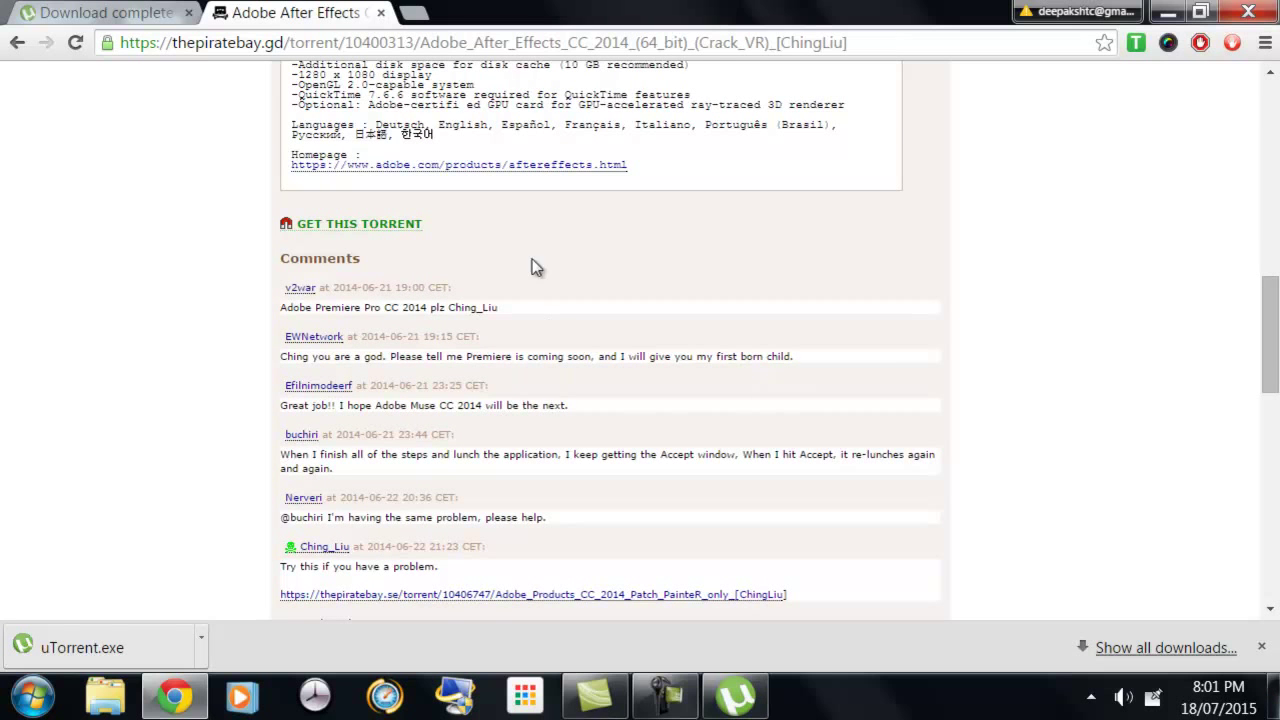
scroll(533, 265, "down", 2)
scroll(645, 412, "up", 8)
scroll(727, 358, "up", 4)
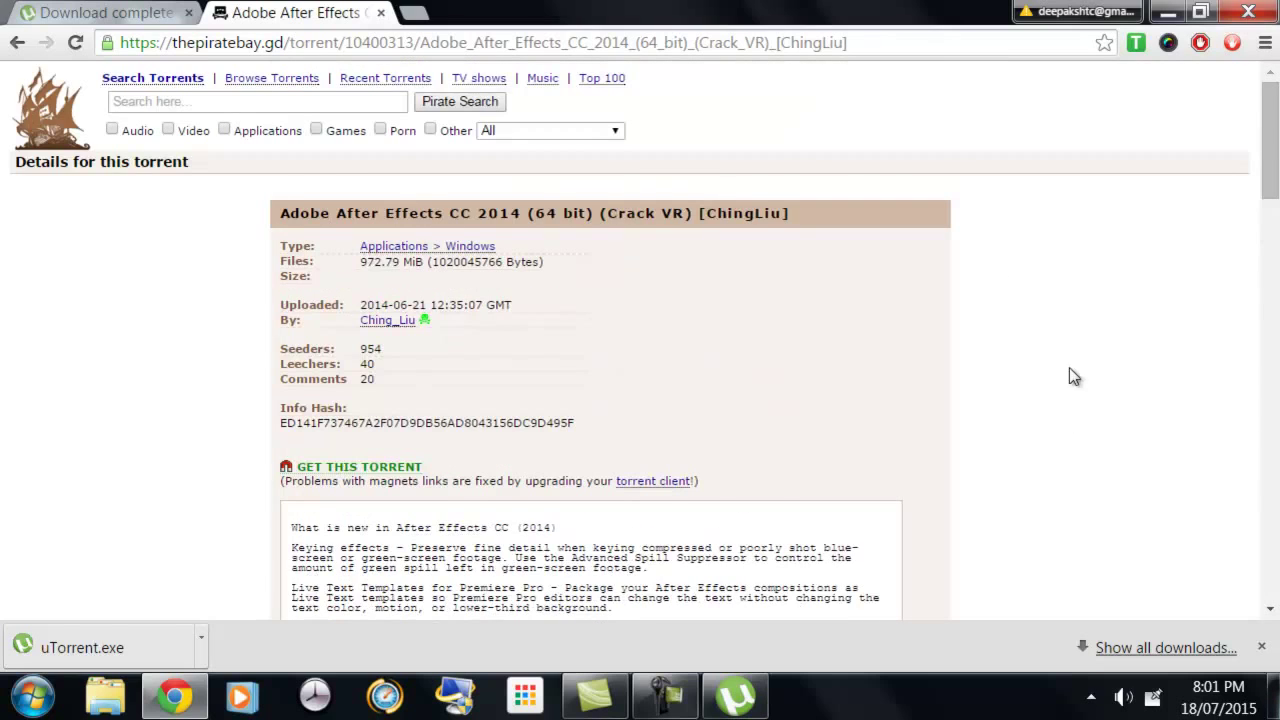
scroll(1059, 345, "down", 4)
scroll(1057, 371, "down", 4)
scroll(1057, 370, "down", 4)
scroll(1041, 382, "down", 4)
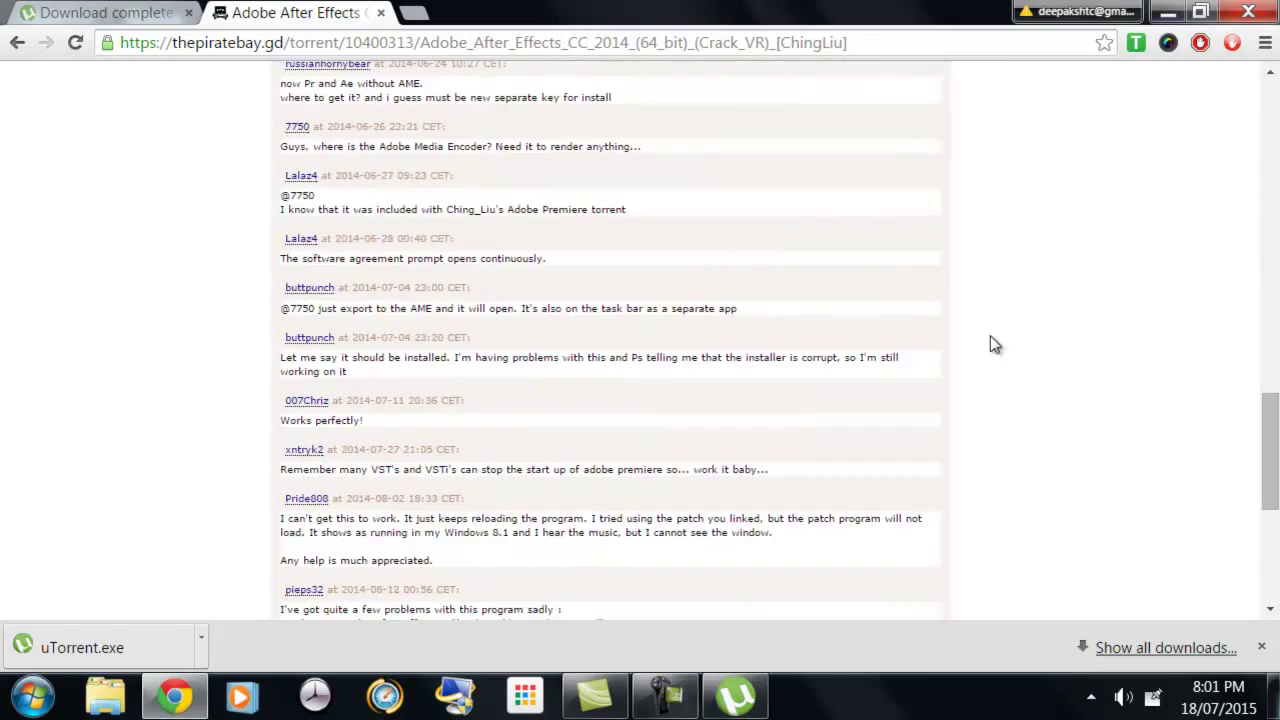
scroll(1066, 405, "up", 9)
scroll(271, 314, "down", 4)
scroll(420, 334, "down", 5)
scroll(423, 395, "down", 5)
Add the After Effects CC 2014 torrent with Save In set to Desktop\Downloads and start downloading.
key("alt+Left")
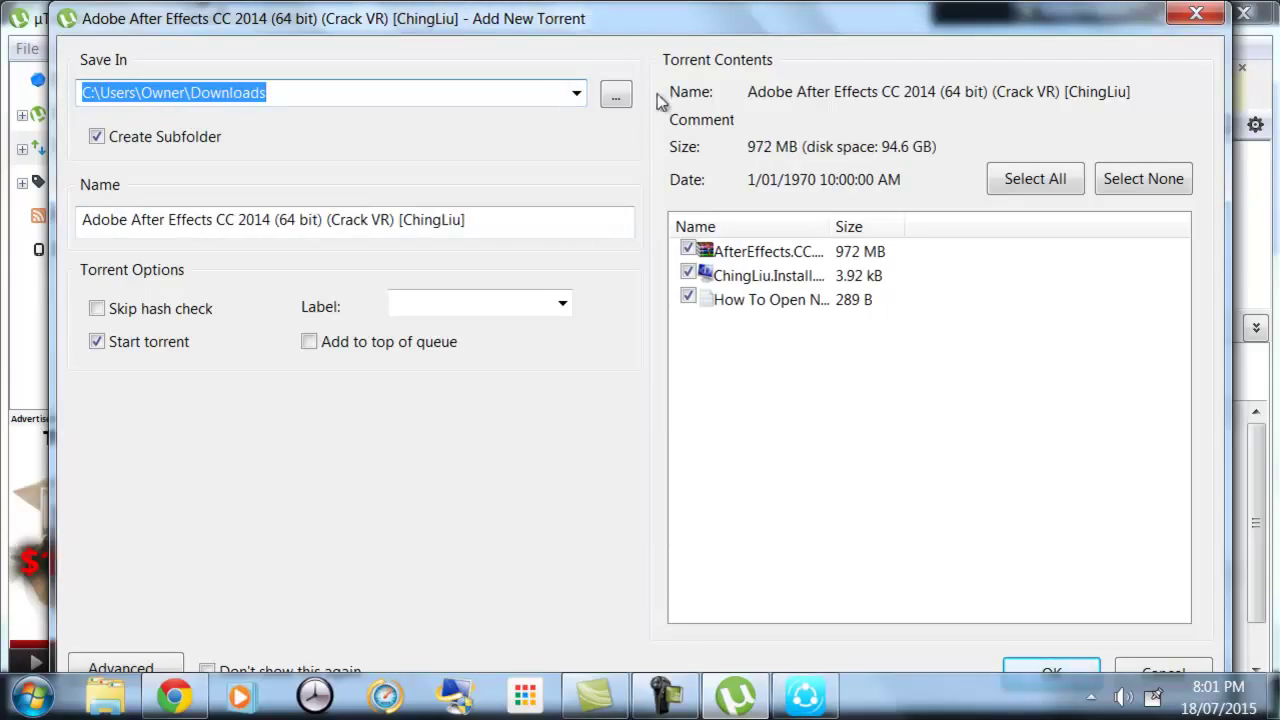
left_click(616, 100)
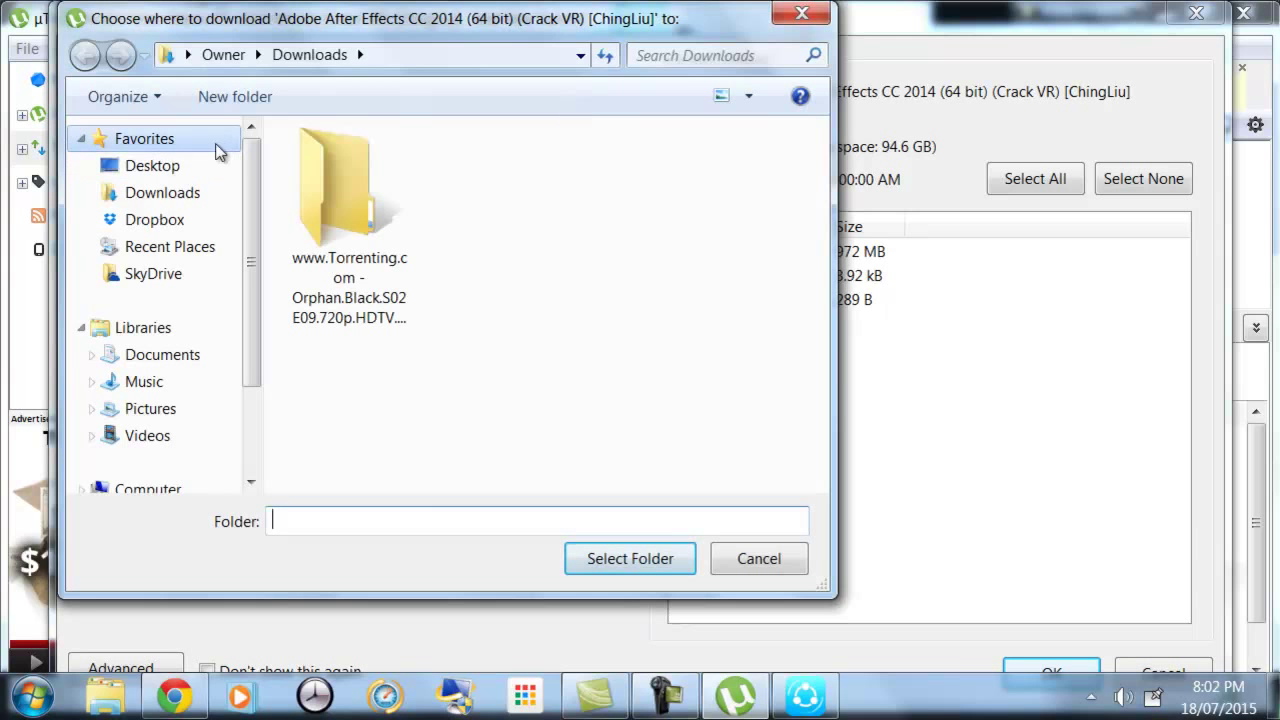
left_click(188, 170)
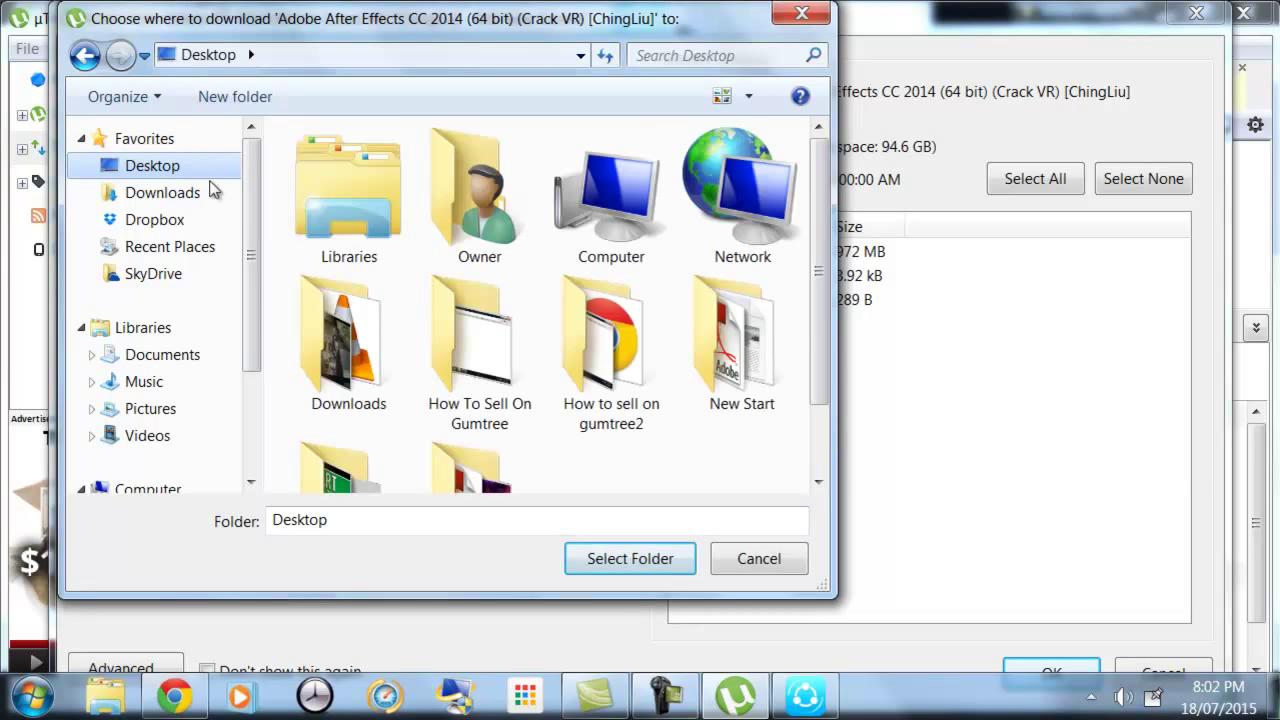
scroll(817, 337, "down", 2)
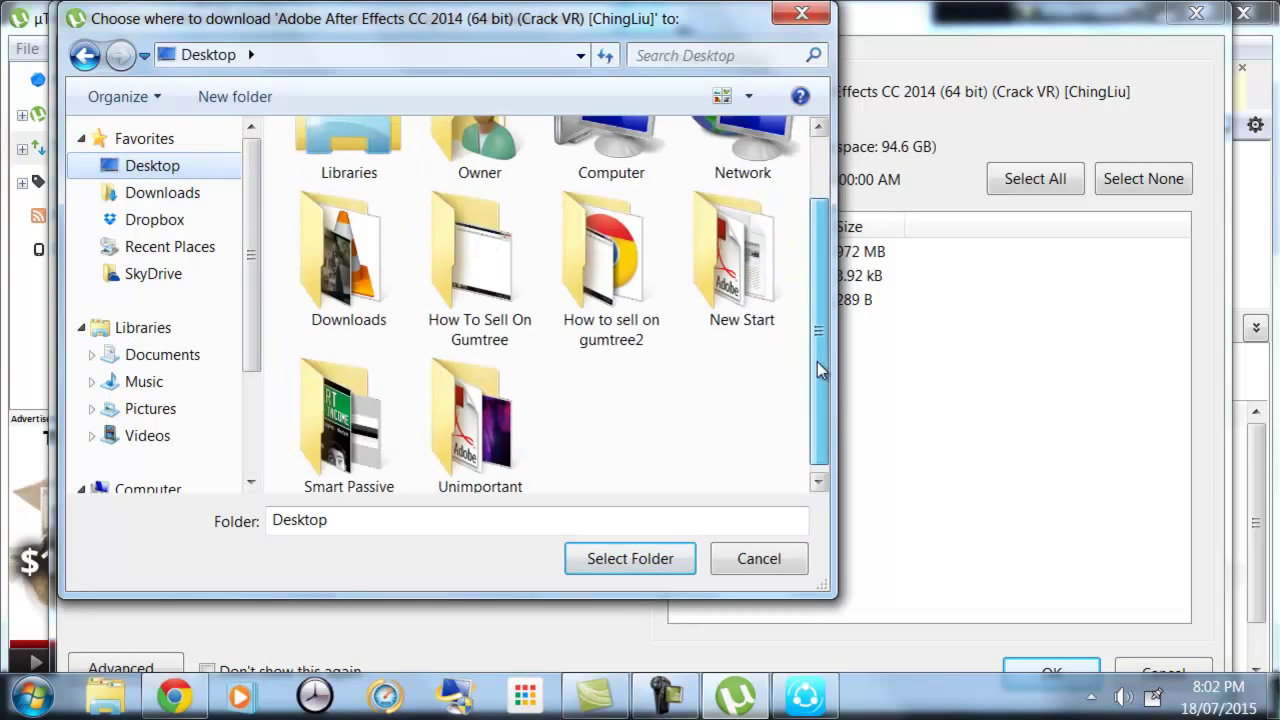
left_click(338, 252)
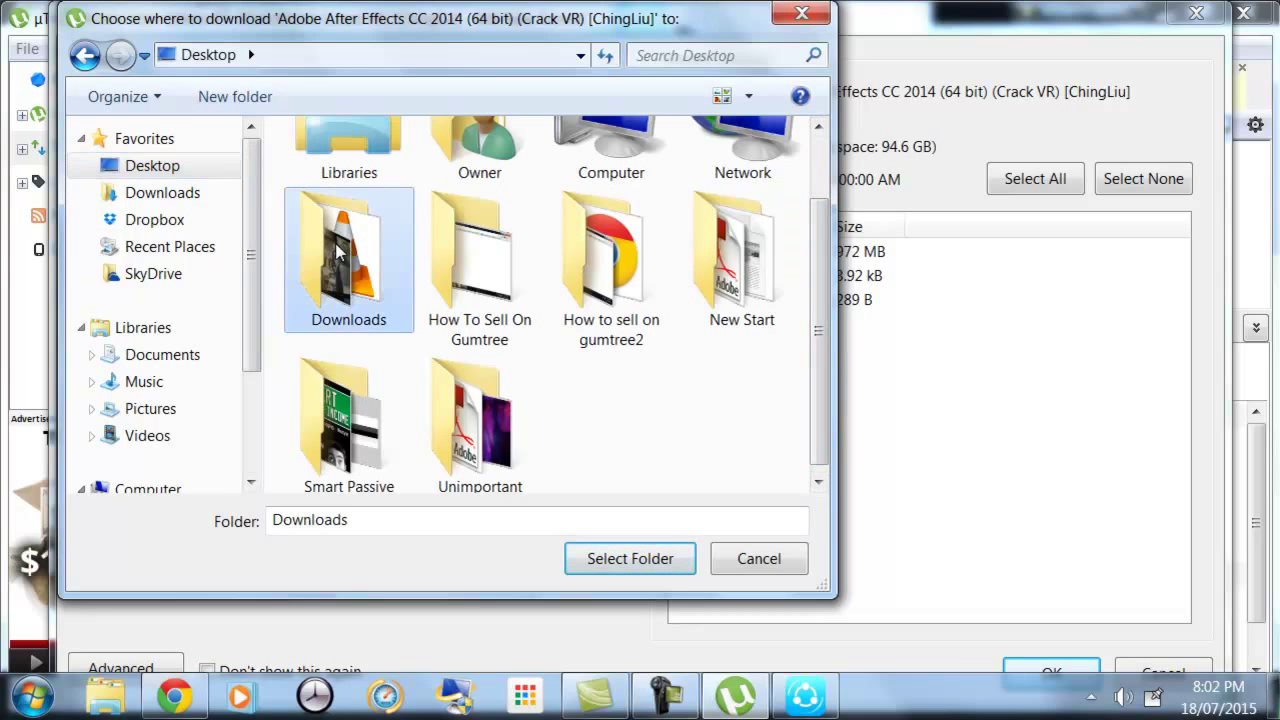
left_click(623, 560)
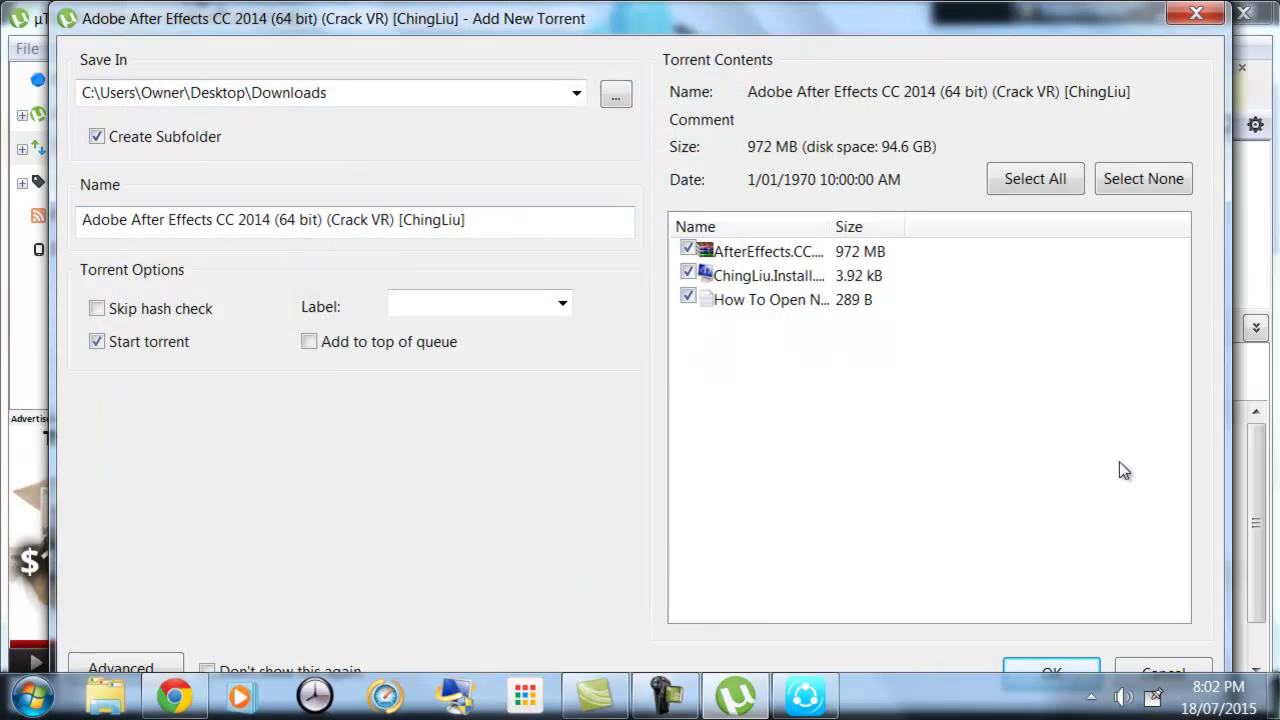
left_click(1052, 673)
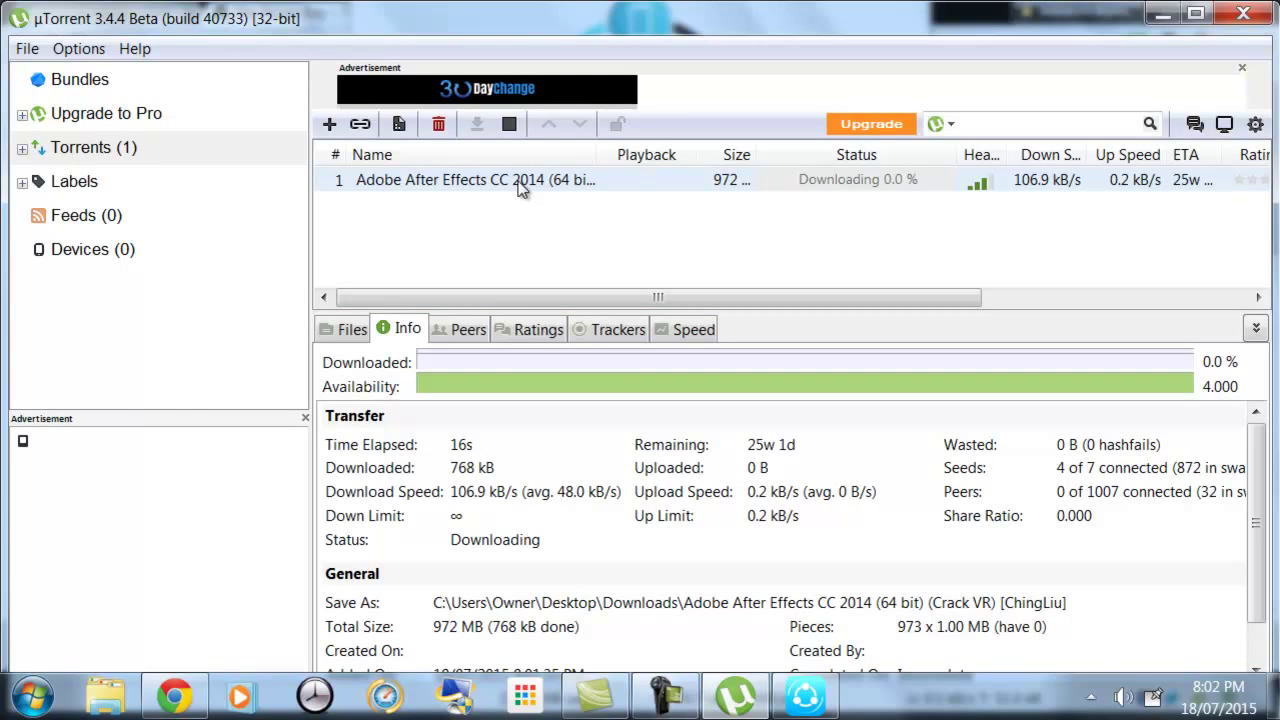
Shrink the Playback, Status and Health columns and widen Down Speed to show its full header.
left_click_drag(969, 297, 1037, 297)
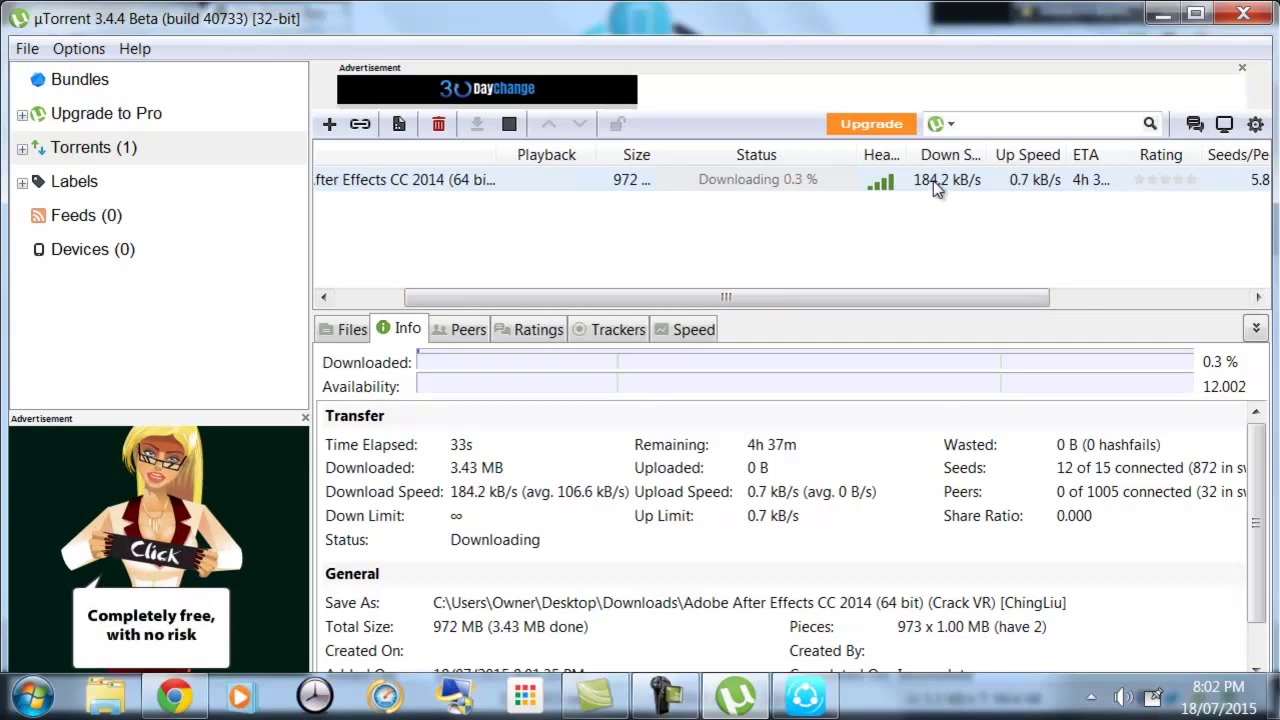
scroll(944, 184, "left", 2)
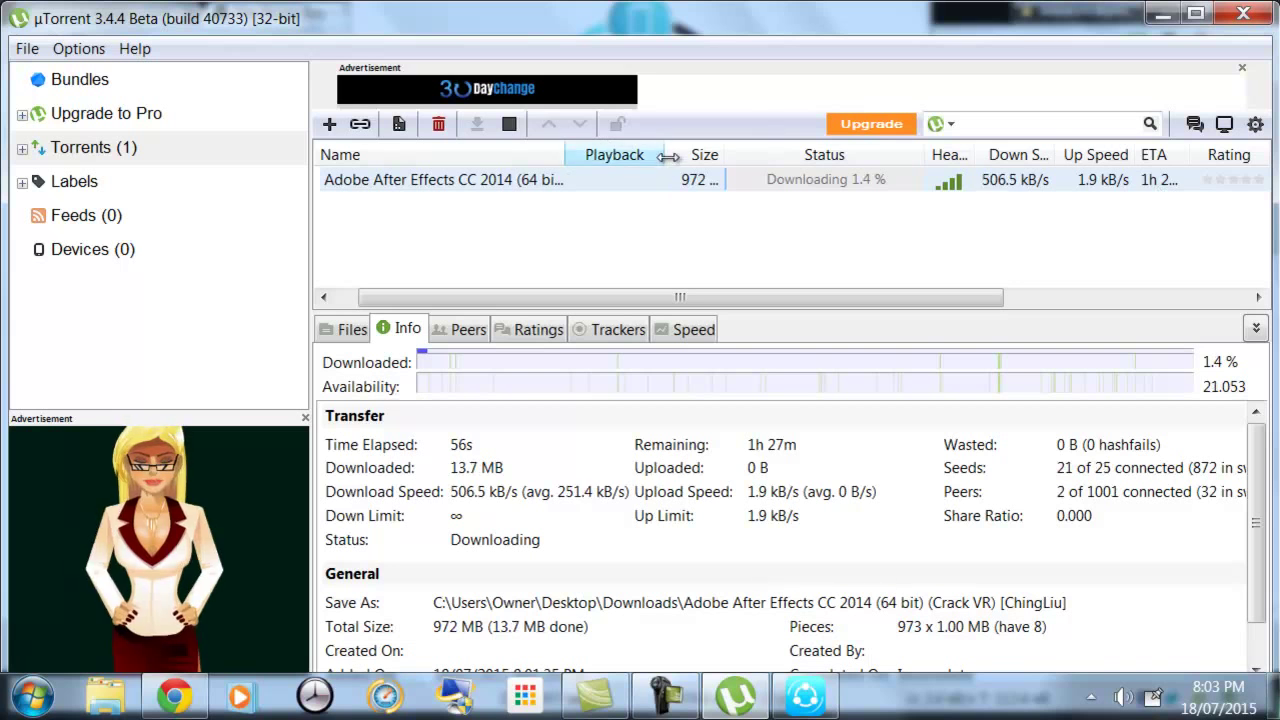
mouse_move(663, 157)
left_mouse_down()
mouse_move(572, 162)
mouse_move(709, 155)
mouse_move(672, 156)
left_mouse_up()
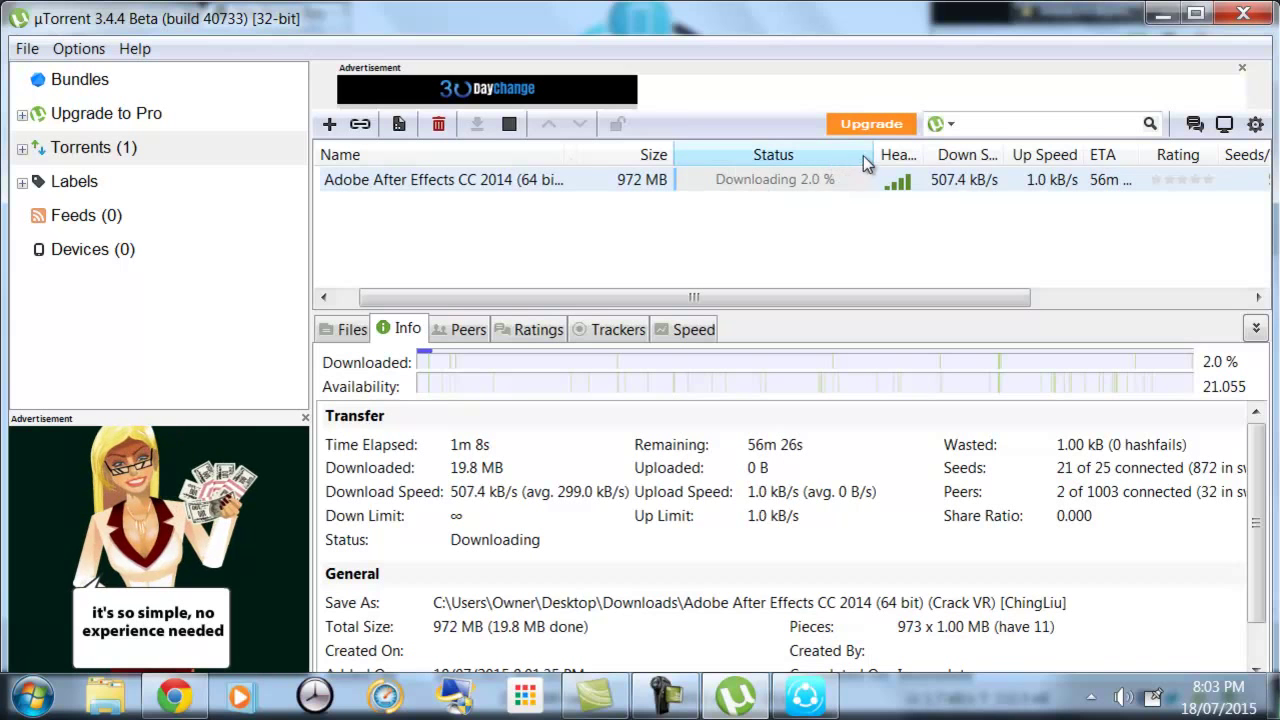
mouse_move(880, 148)
left_mouse_down()
mouse_move(740, 150)
mouse_move(870, 162)
left_mouse_up()
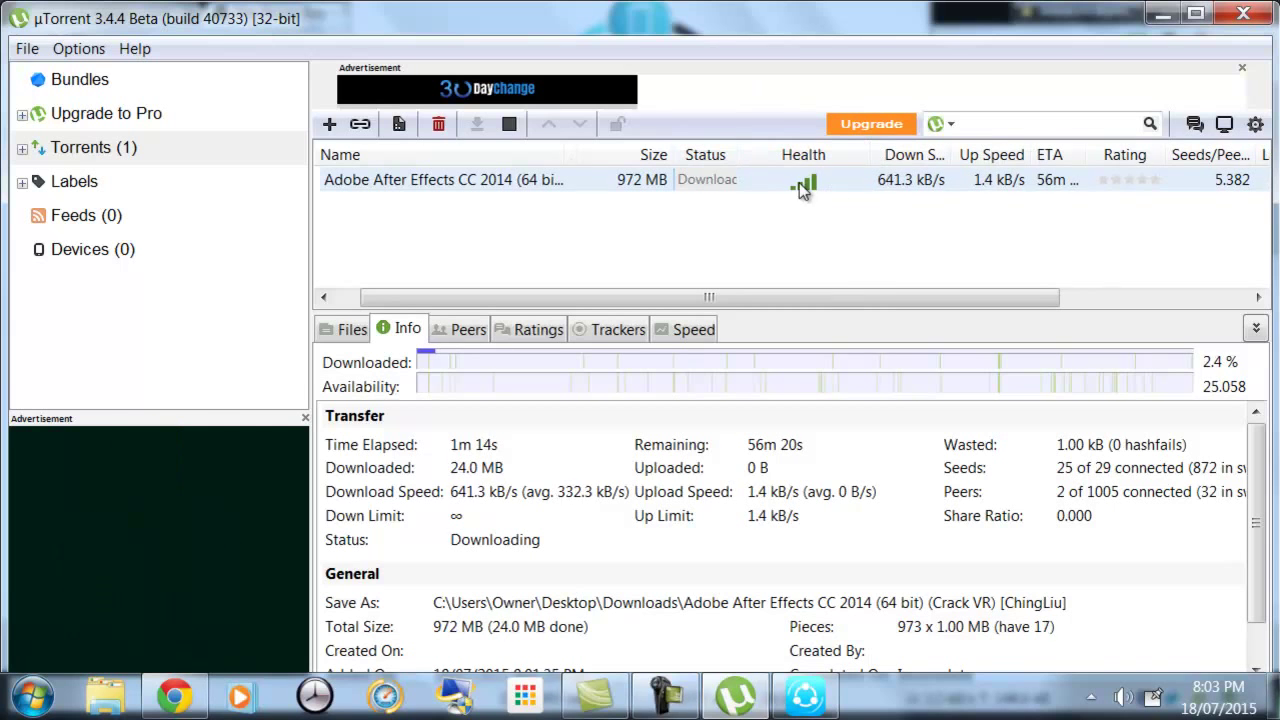
left_click_drag(869, 155, 771, 155)
left_click_drag(850, 152, 897, 152)
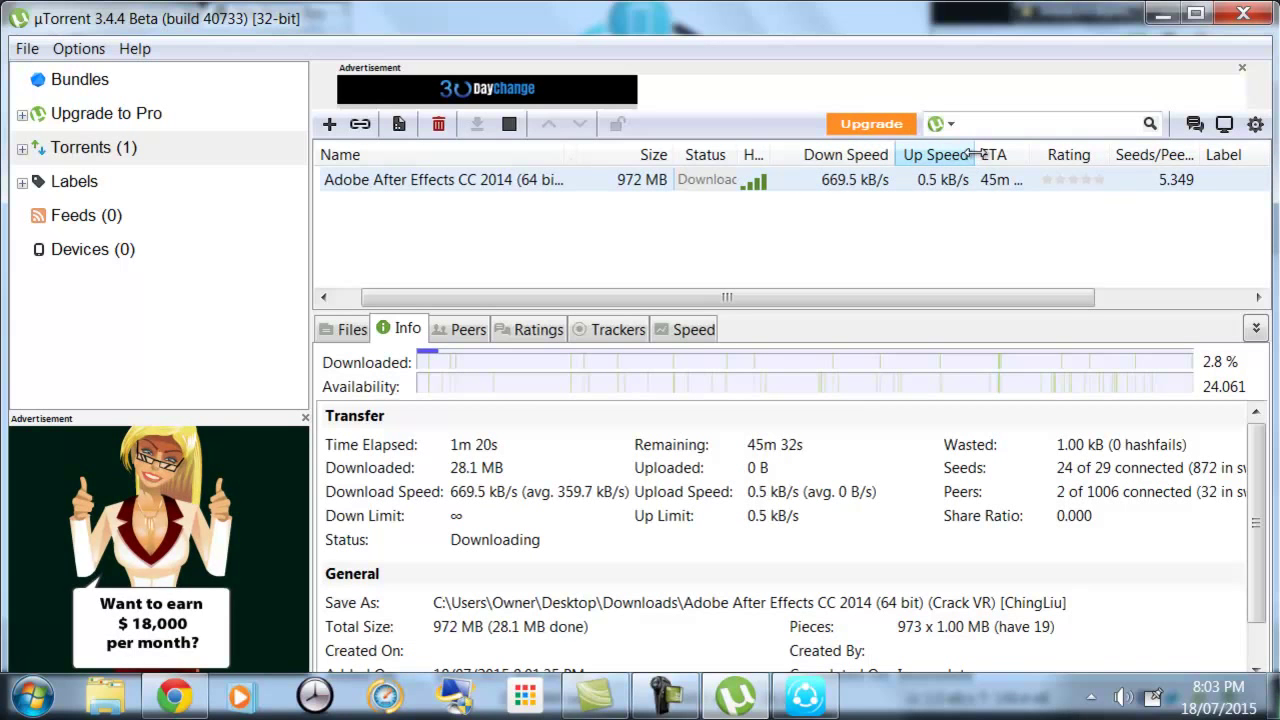
Widen the Up Speed and Status columns so the header and download percentage show fully.
left_click_drag(977, 154, 1001, 154)
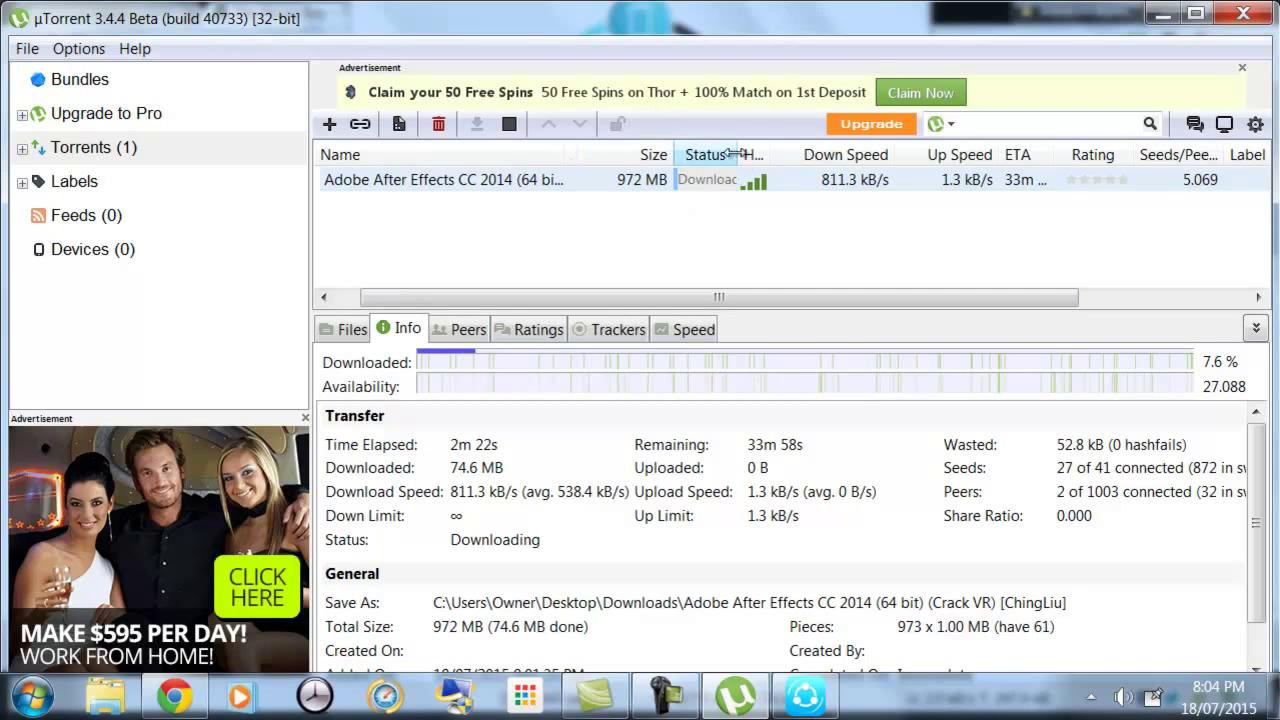
left_click_drag(738, 155, 818, 155)
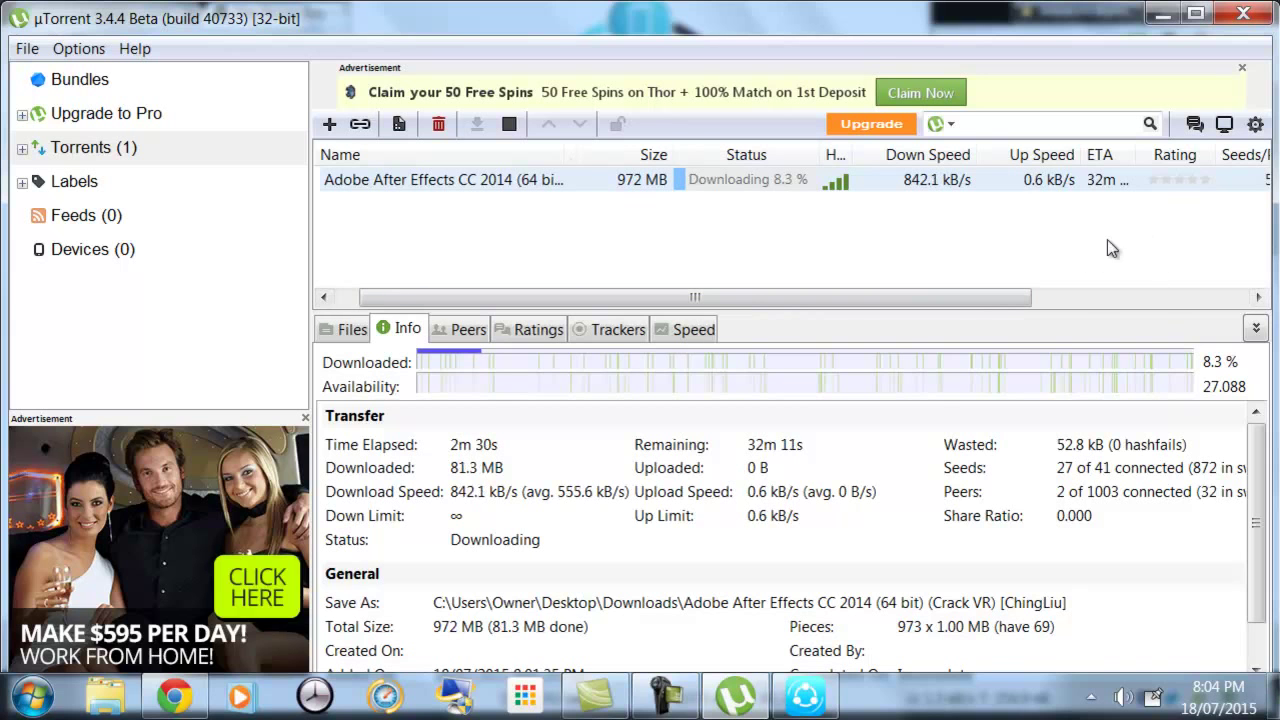
Check the torrent's file list, then scroll through its Info transfer details.
left_click(357, 331)
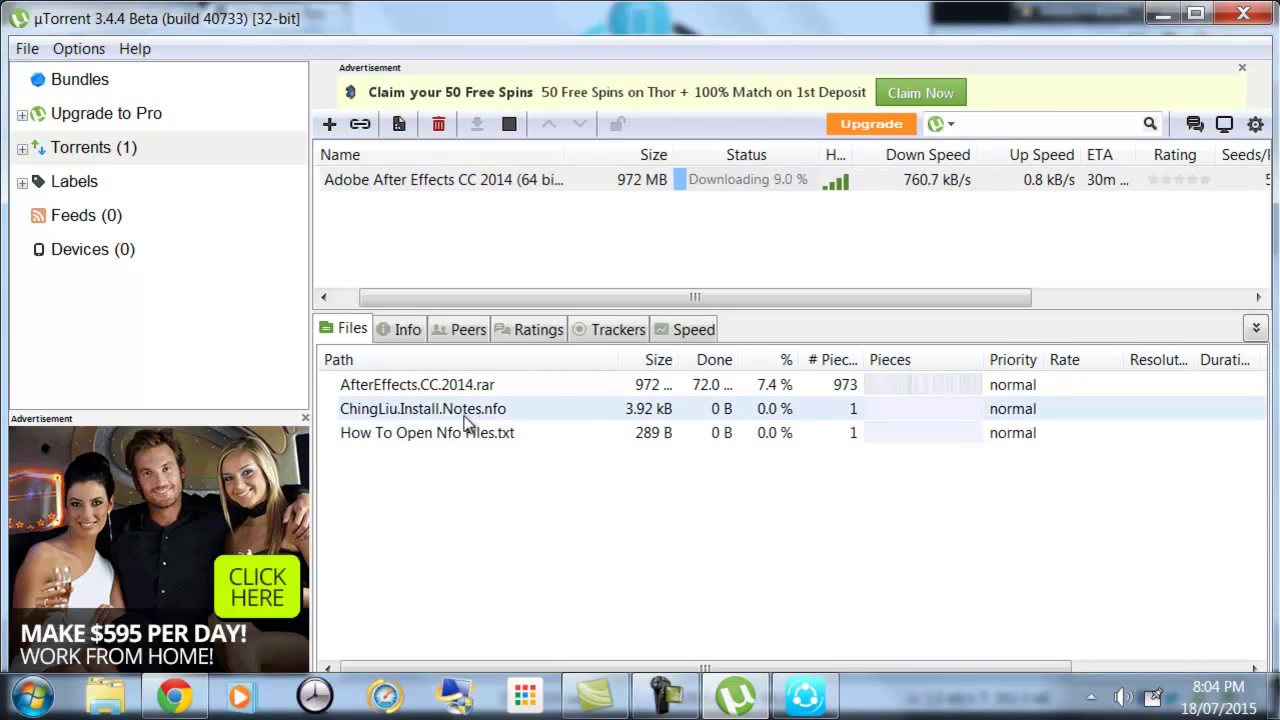
left_click(406, 336)
scroll(646, 487, "down", 1)
scroll(672, 514, "up", 1)
scroll(1126, 498, "down", 1)
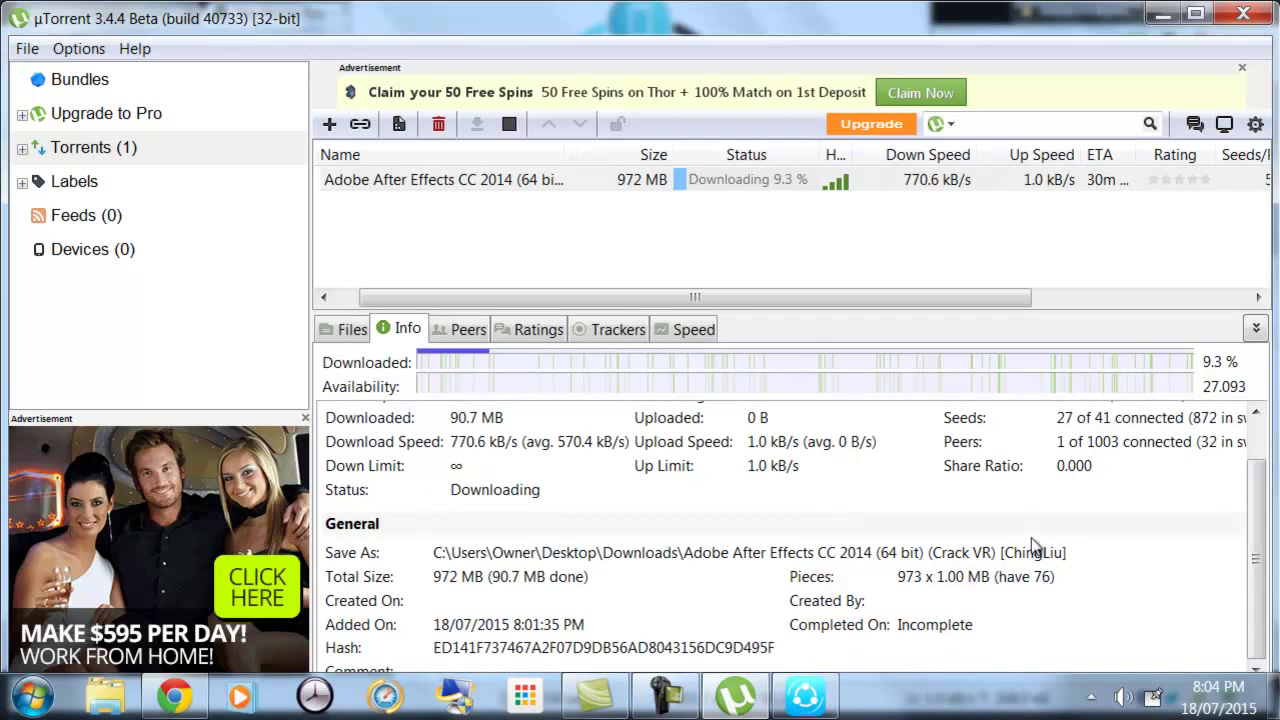
scroll(1115, 469, "up", 1)
scroll(998, 495, "down", 1)
scroll(998, 495, "up", 1)
Review the Peers, Ratings and Speed graph panels, ending back on the three-file list.
left_click(458, 330)
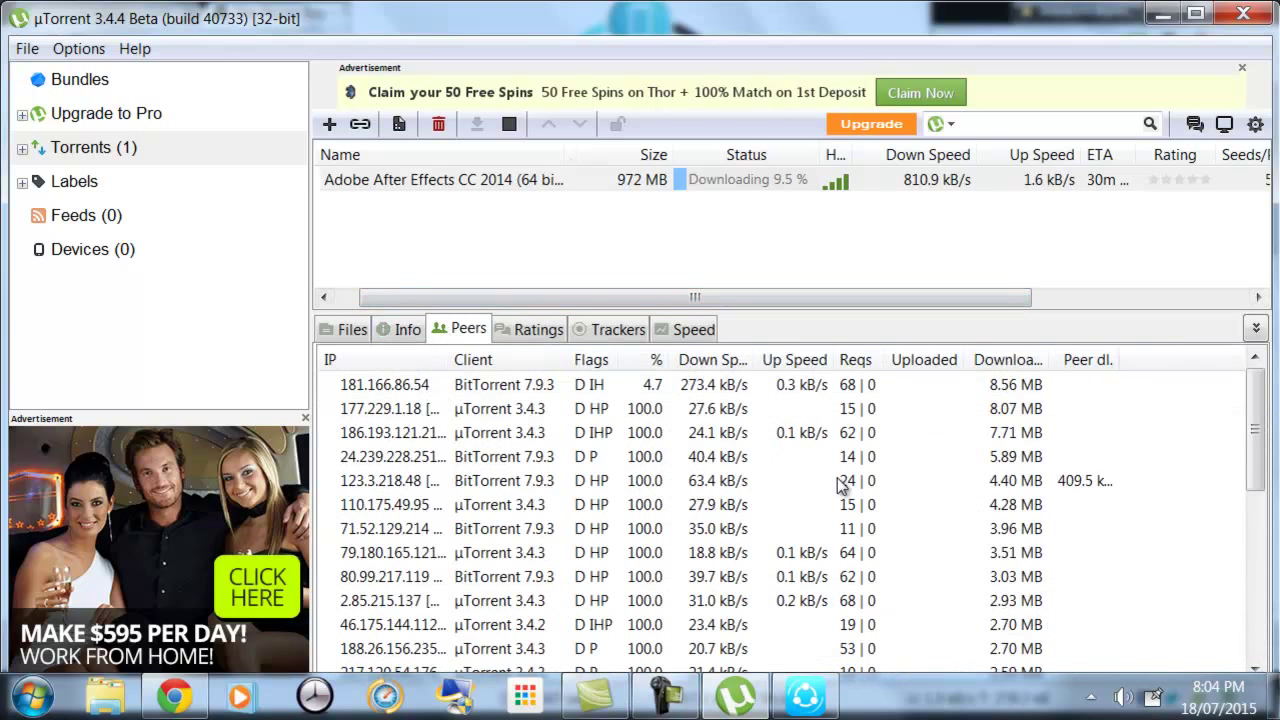
scroll(1074, 503, "down", 1)
scroll(826, 508, "down", 5)
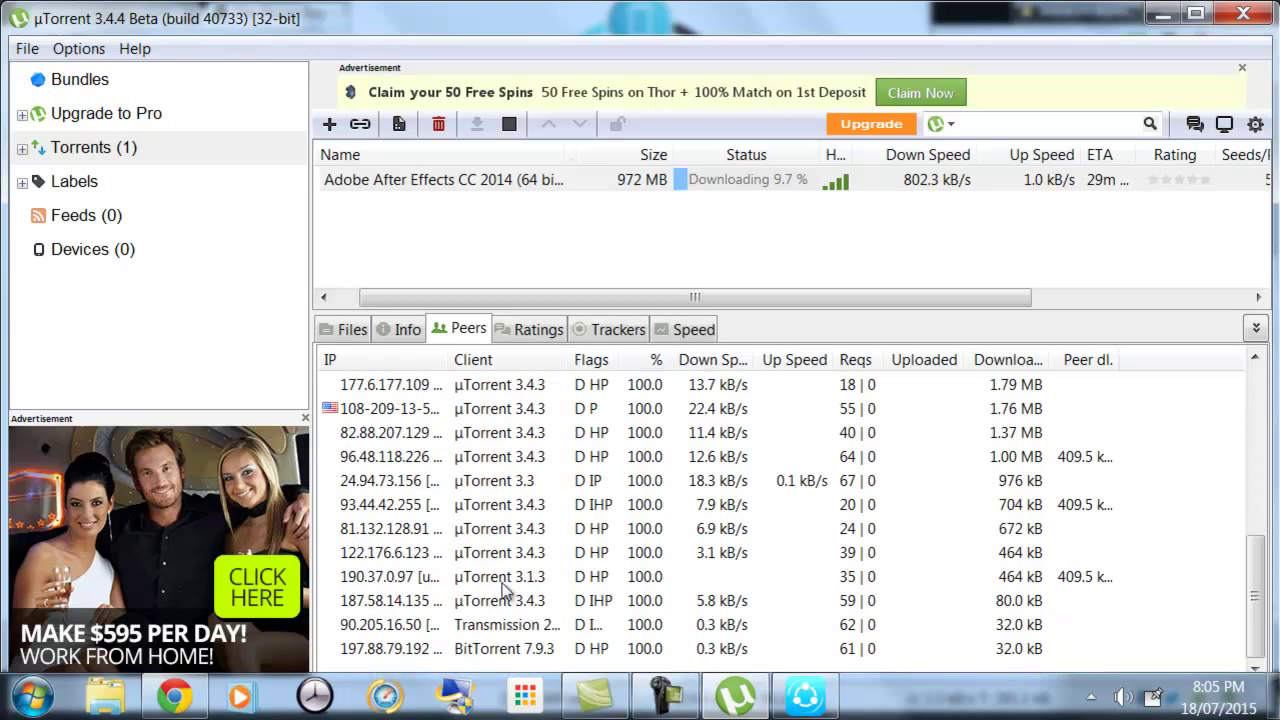
scroll(546, 580, "up", 4)
scroll(550, 562, "up", 2)
scroll(350, 430, "down", 3)
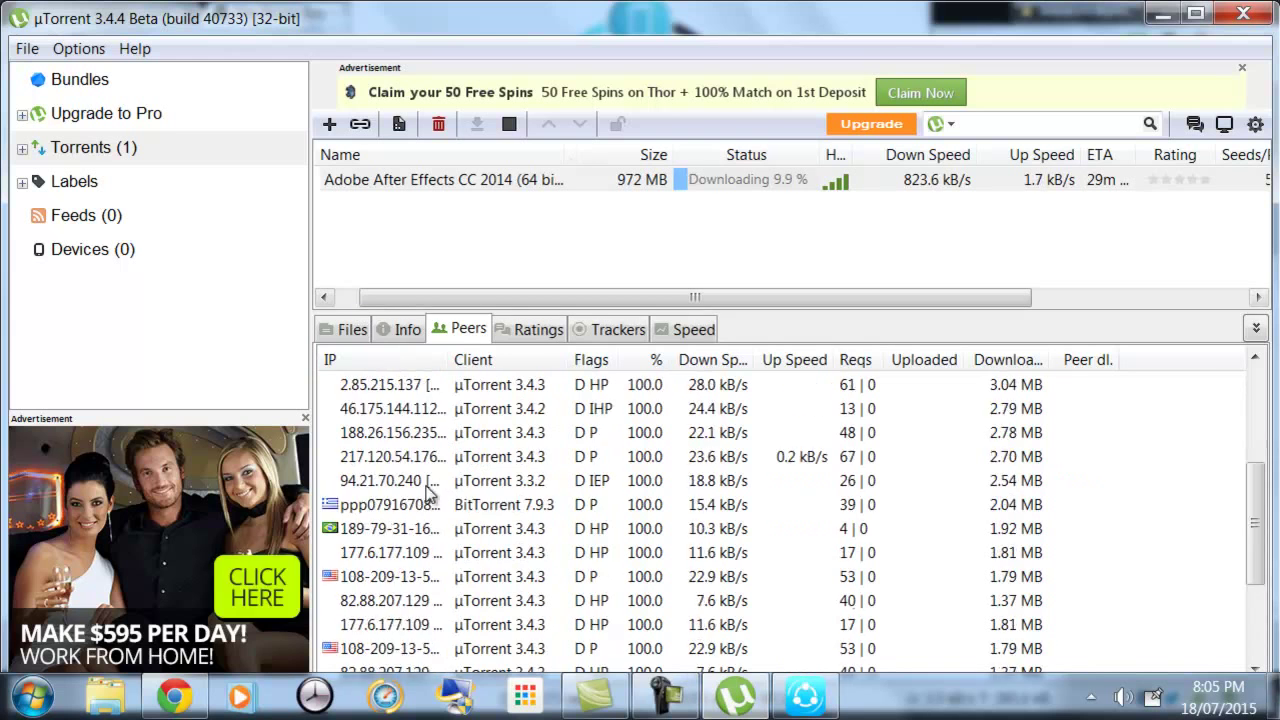
scroll(348, 420, "down", 3)
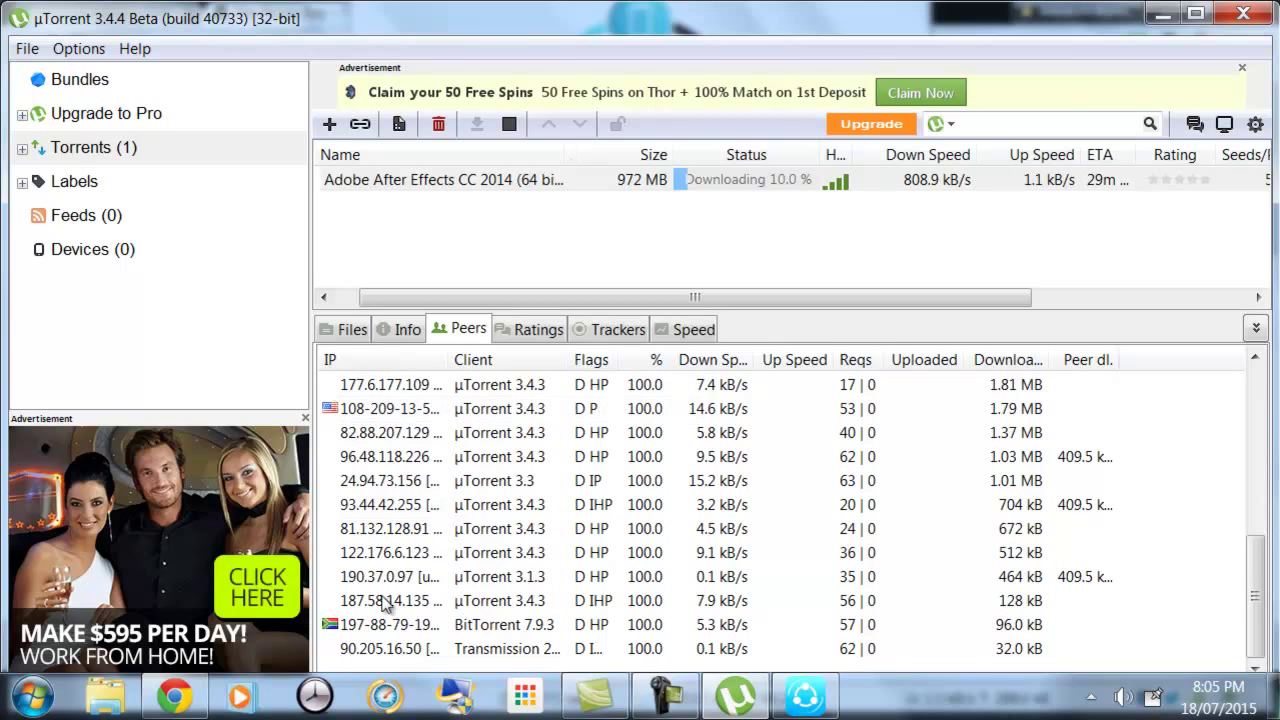
left_click(538, 330)
left_click(692, 329)
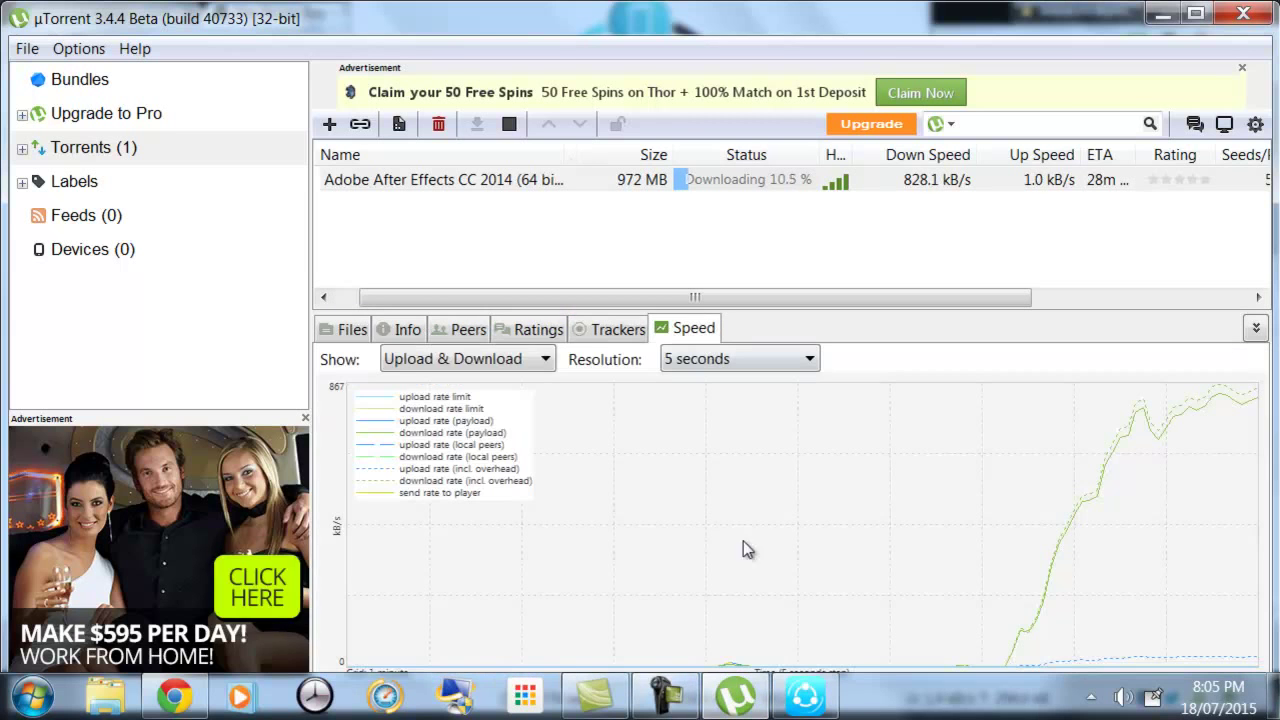
left_click(344, 330)
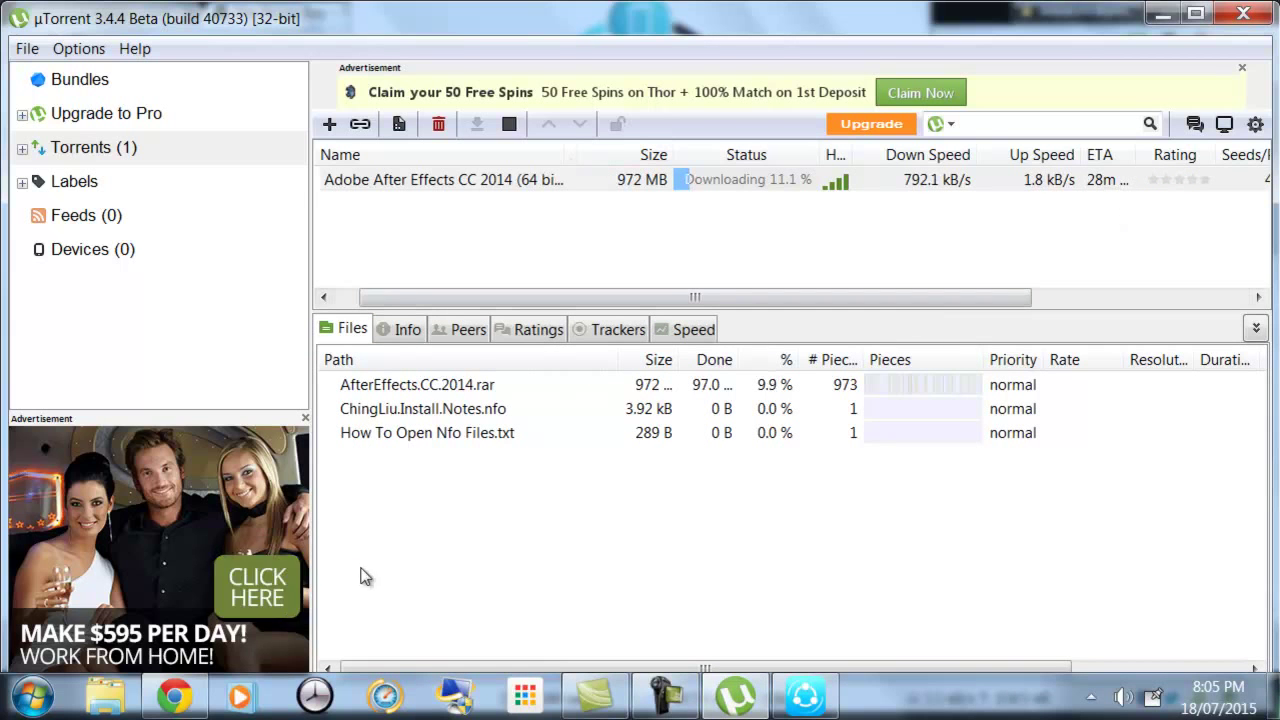
Close uTorrent and replace the Pirate Bay 'after effects' search term with 'su'.
left_click(1243, 13)
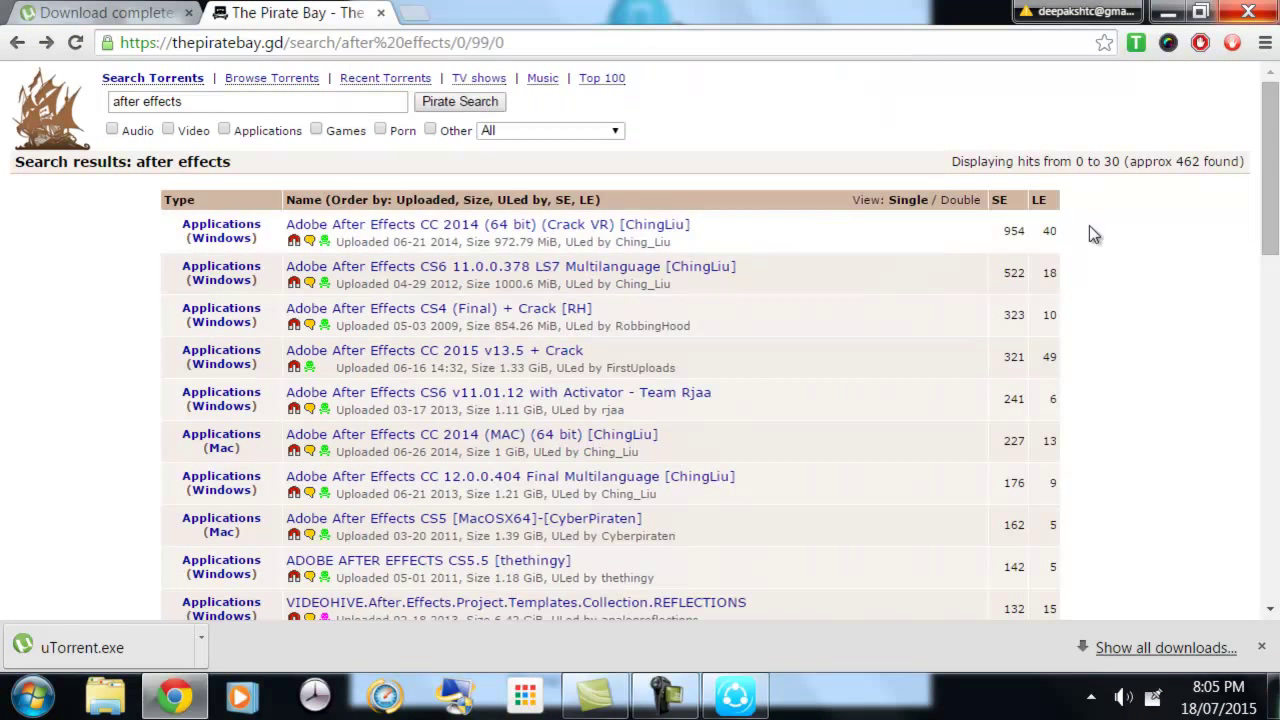
scroll(1151, 371, "up", 3, "ctrl")
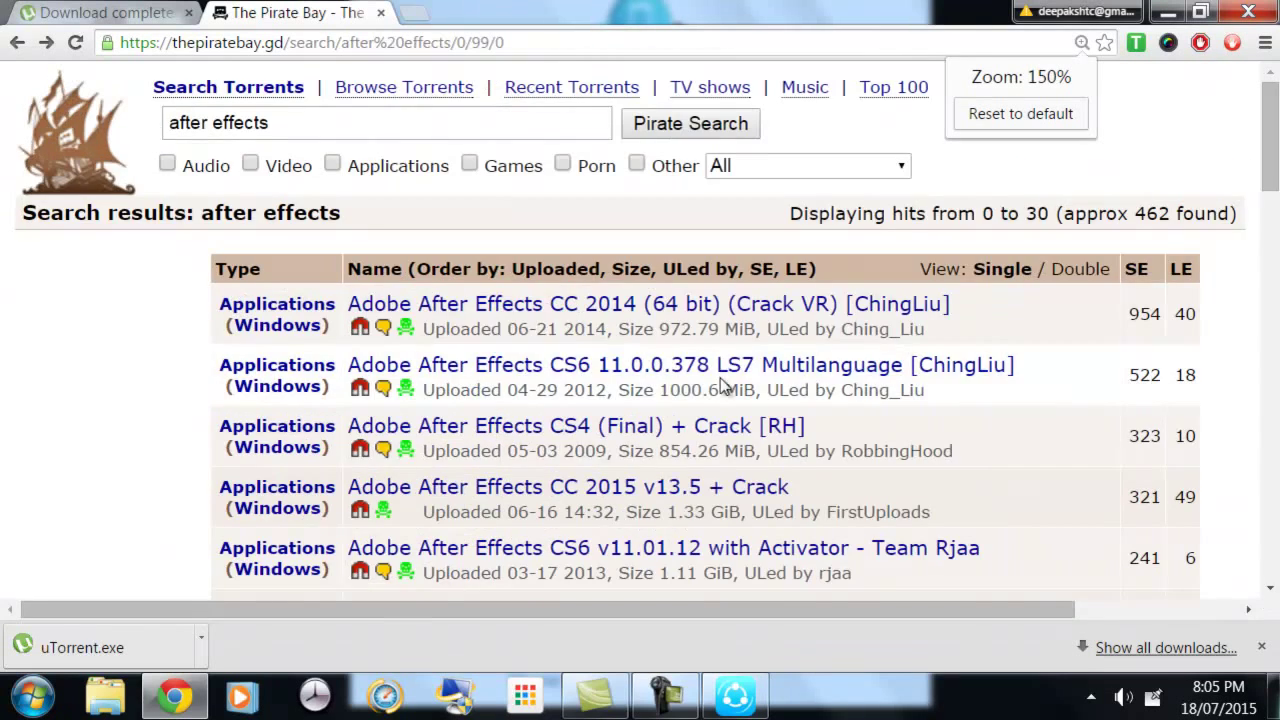
scroll(663, 374, "down", 2, "ctrl")
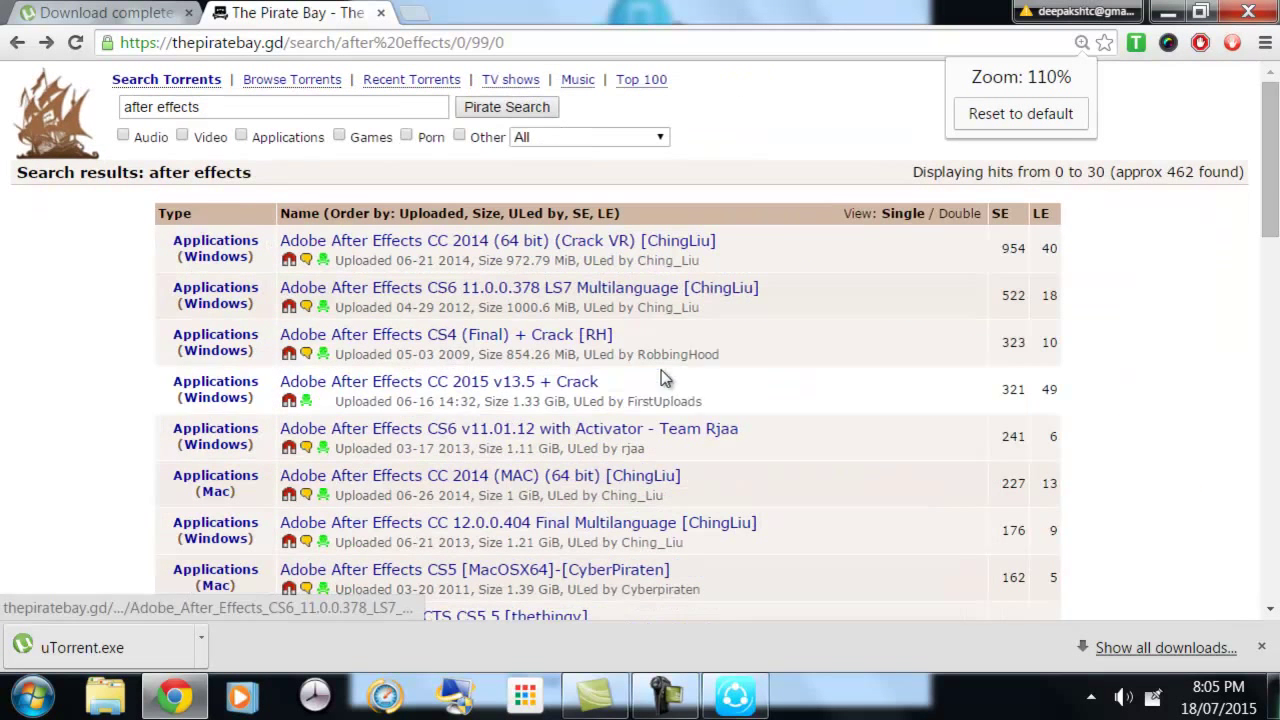
left_click(308, 111)
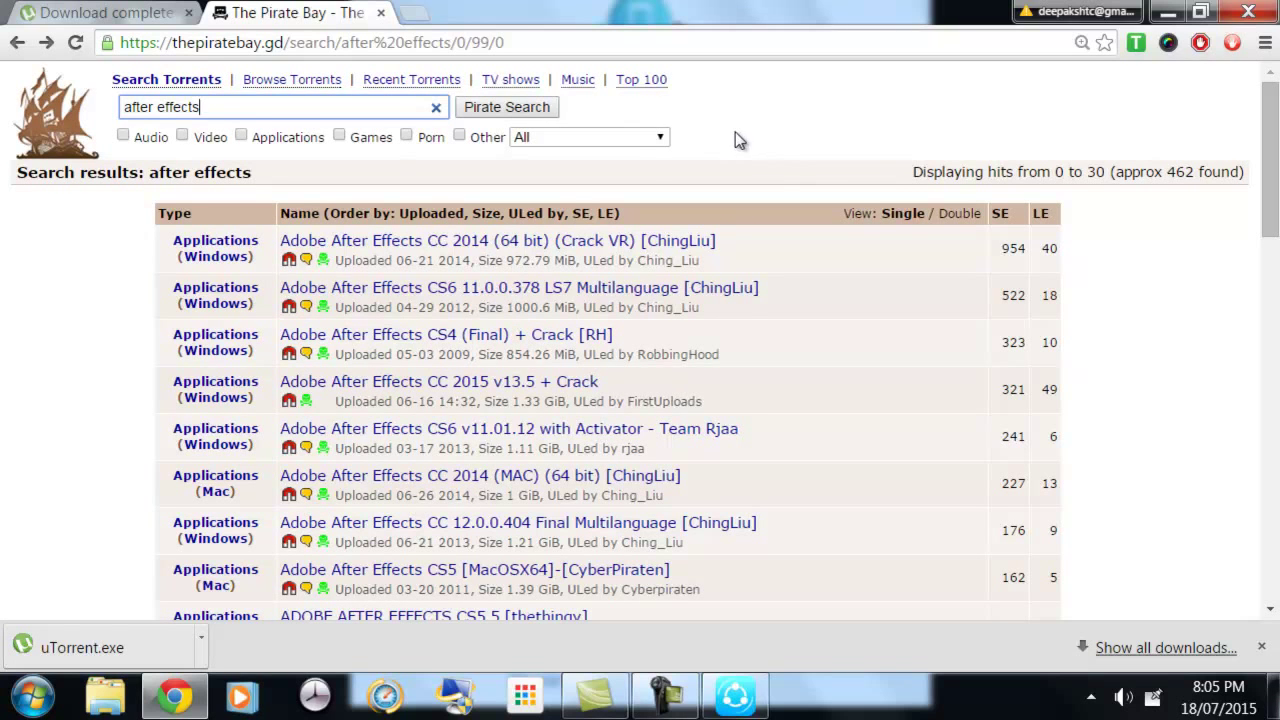
triple_click(318, 115)
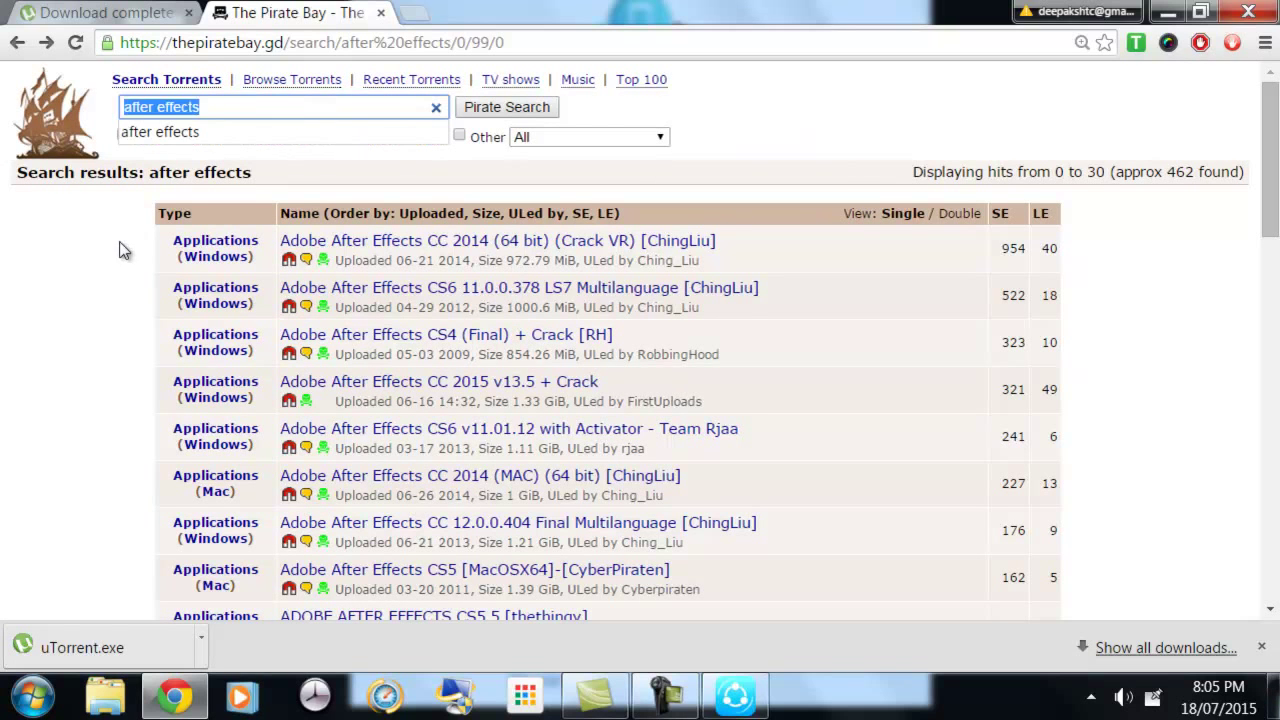
key("BackSpace")
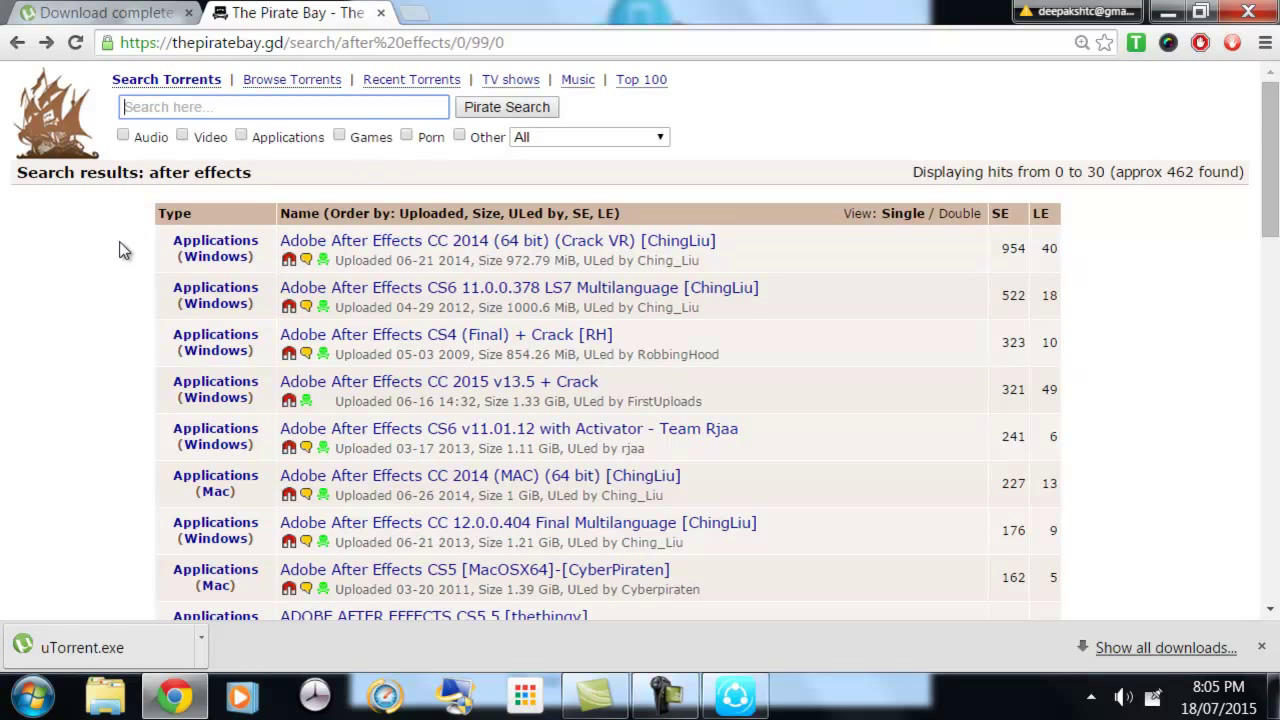
type("superman")
Search superman and add The Death of Superman Lives torrent, saving to Desktop\Downloads.
key("Return")
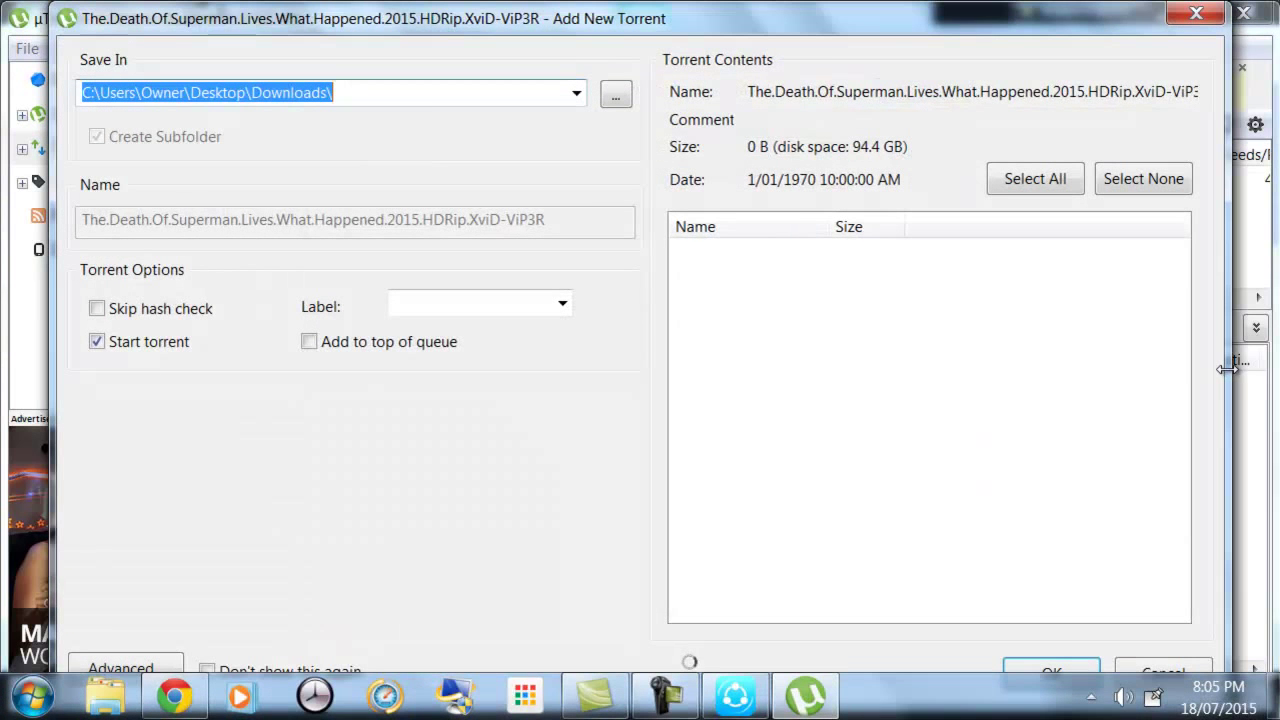
left_click(201, 93)
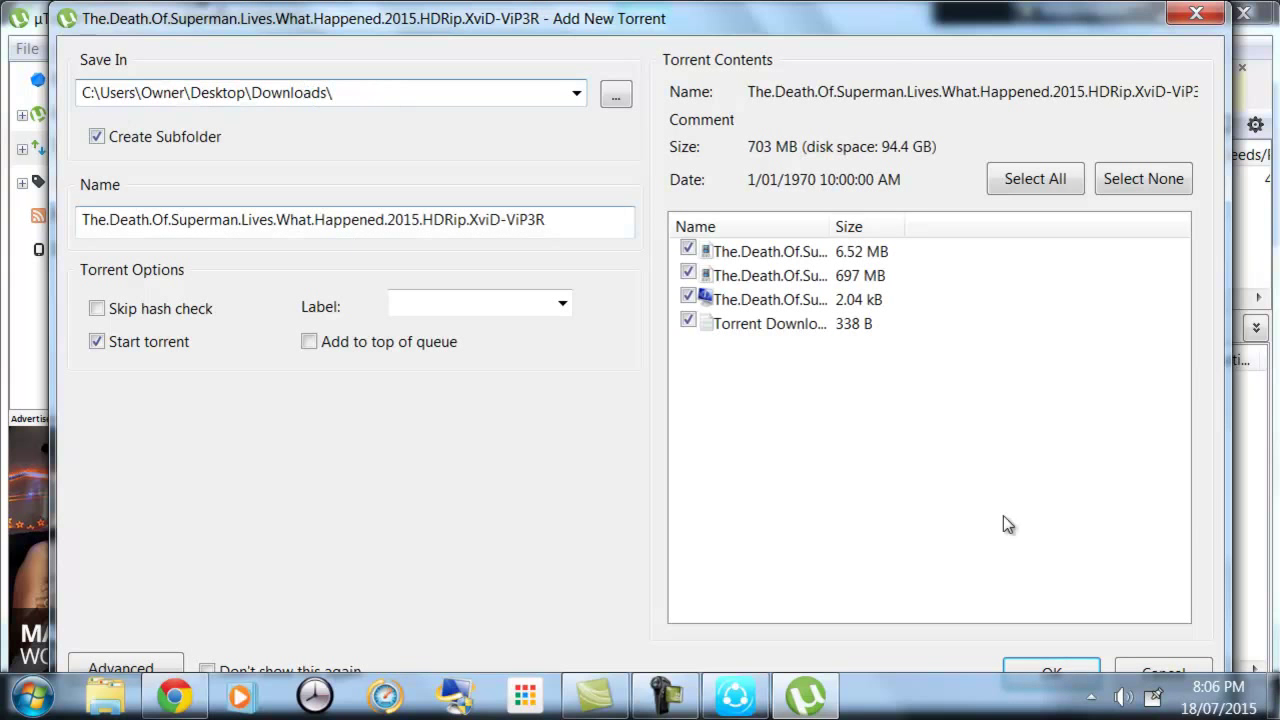
left_click(1045, 672)
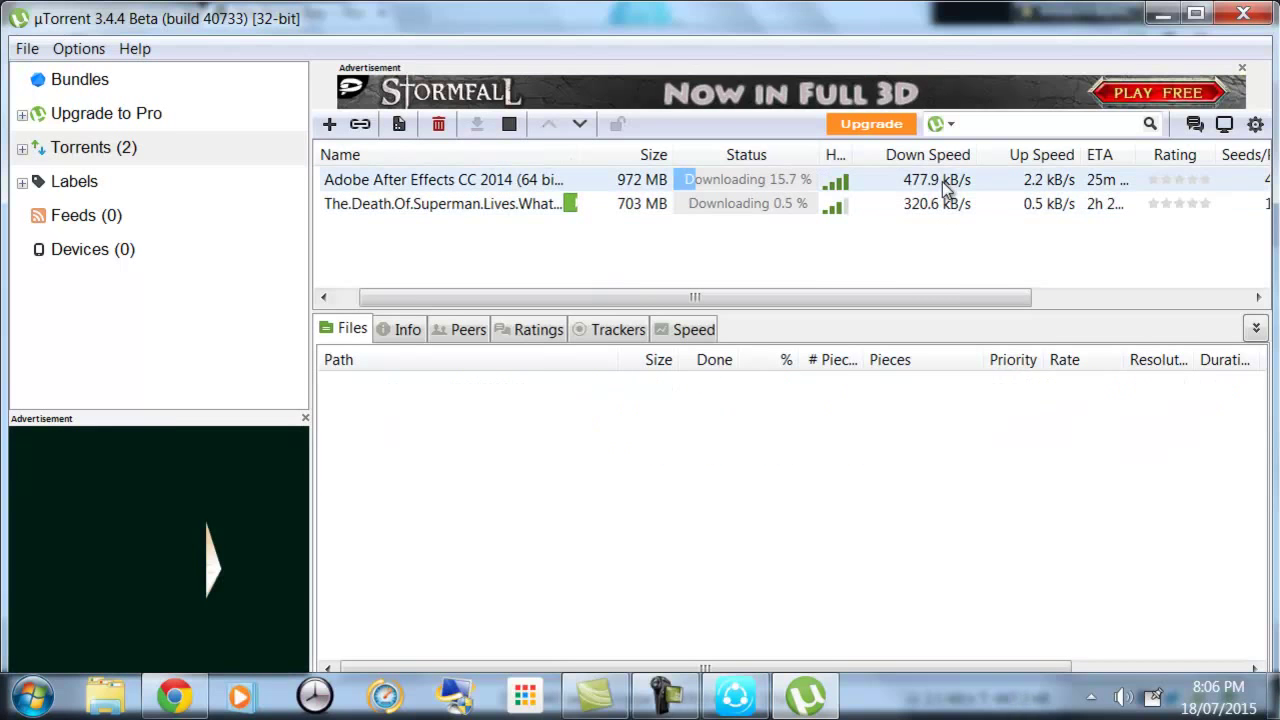
Select the Superman torrent to see its four files and restore uTorrent to reveal the browser.
left_click(518, 208)
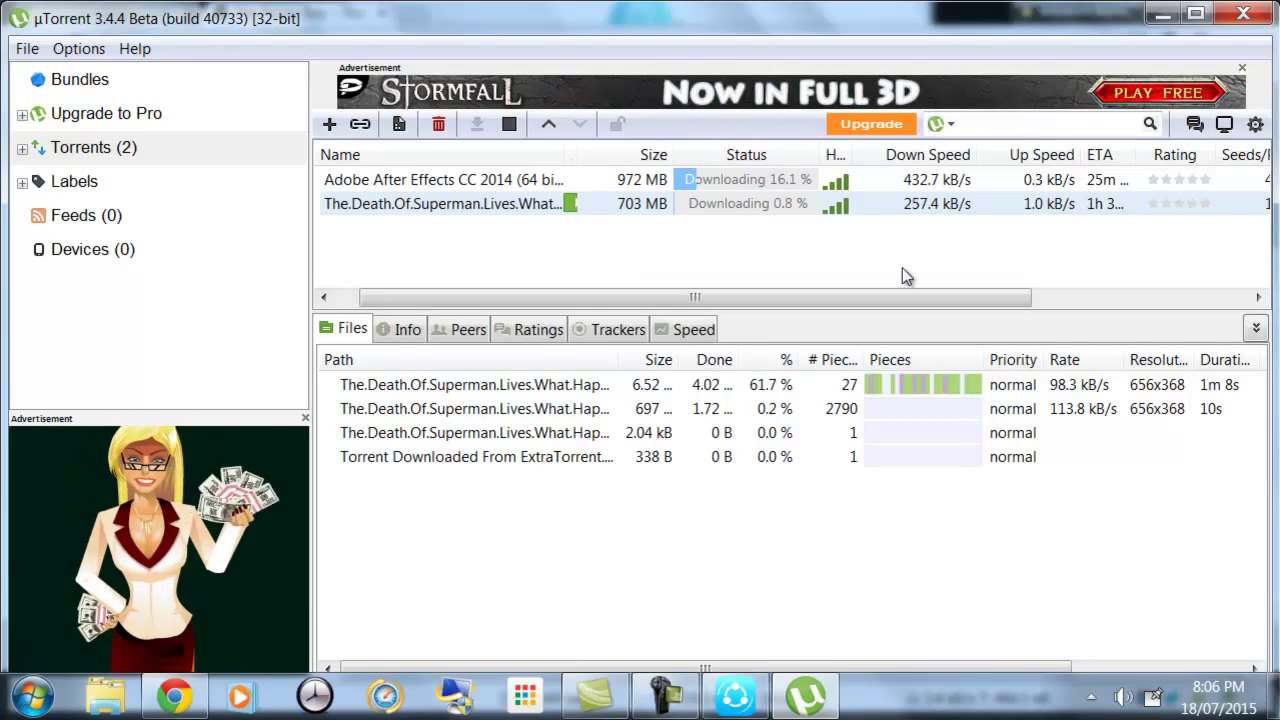
mouse_move(690, 12)
left_mouse_down()
mouse_move(695, 140)
mouse_move(645, 162)
left_mouse_up()
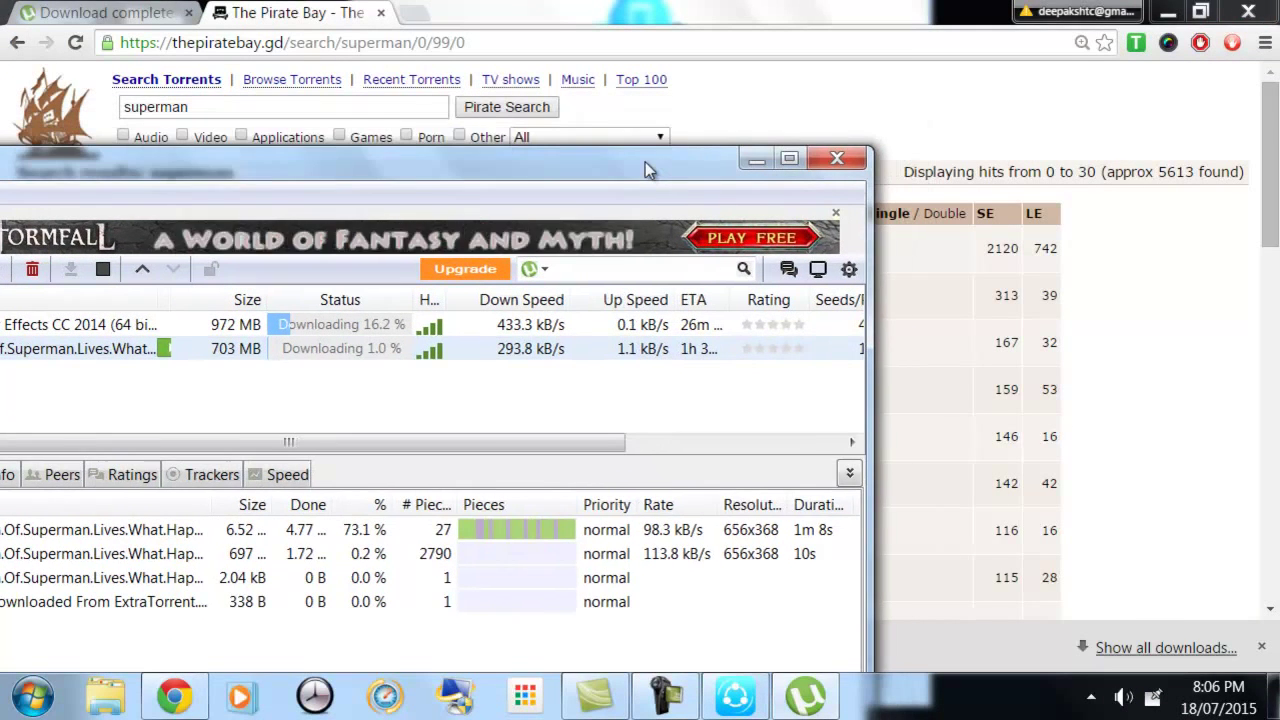
Close uTorrent and scroll through the Pirate Bay superman search results.
left_click(845, 159)
scroll(1193, 345, "down", 3)
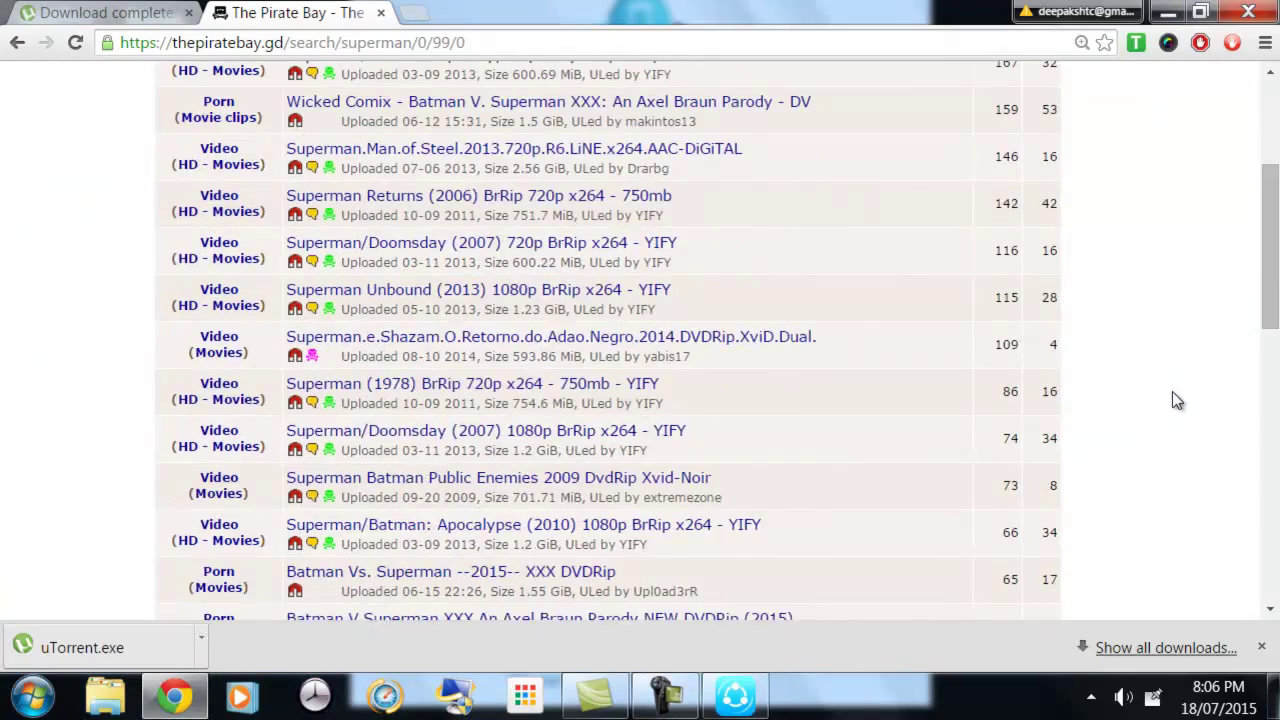
scroll(1174, 397, "down", 7)
scroll(1180, 427, "down", 2)
scroll(1190, 425, "up", 5)
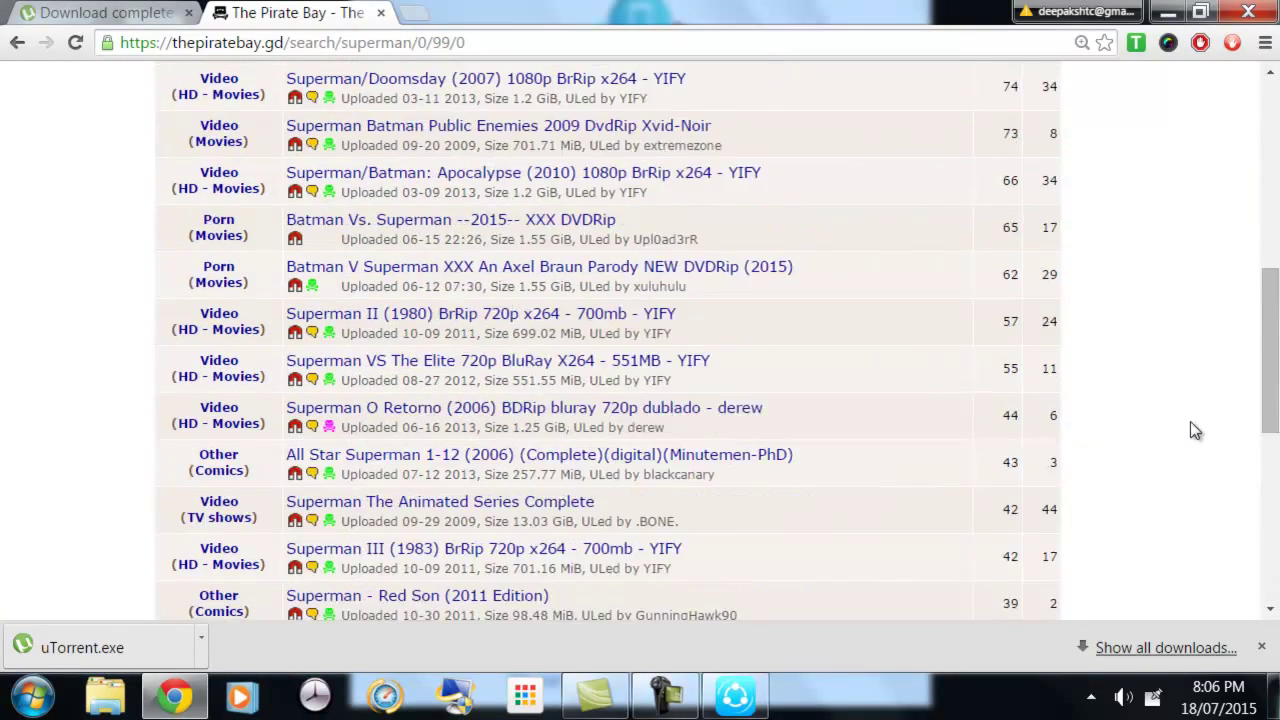
scroll(1190, 425, "up", 4)
scroll(1190, 425, "up", 3)
scroll(1190, 431, "down", 4)
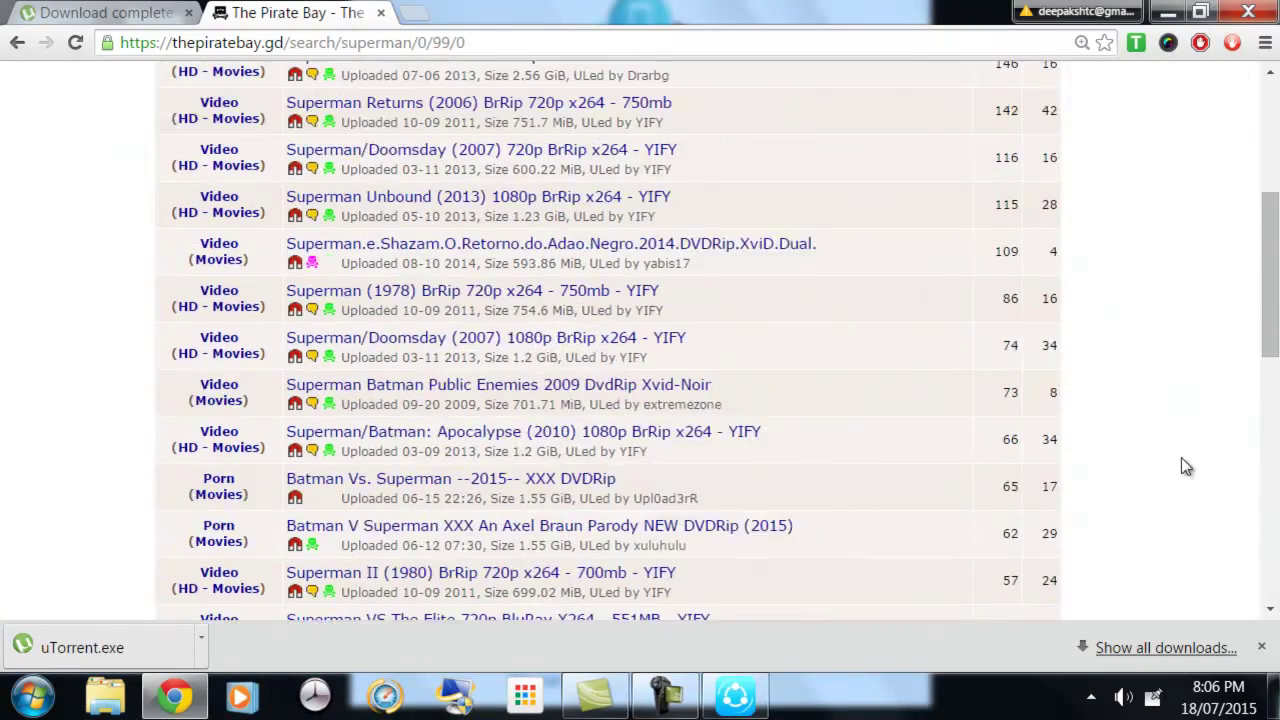
scroll(1181, 457, "down", 4)
scroll(1179, 400, "down", 4)
scroll(1165, 509, "up", 7)
scroll(1163, 502, "up", 5)
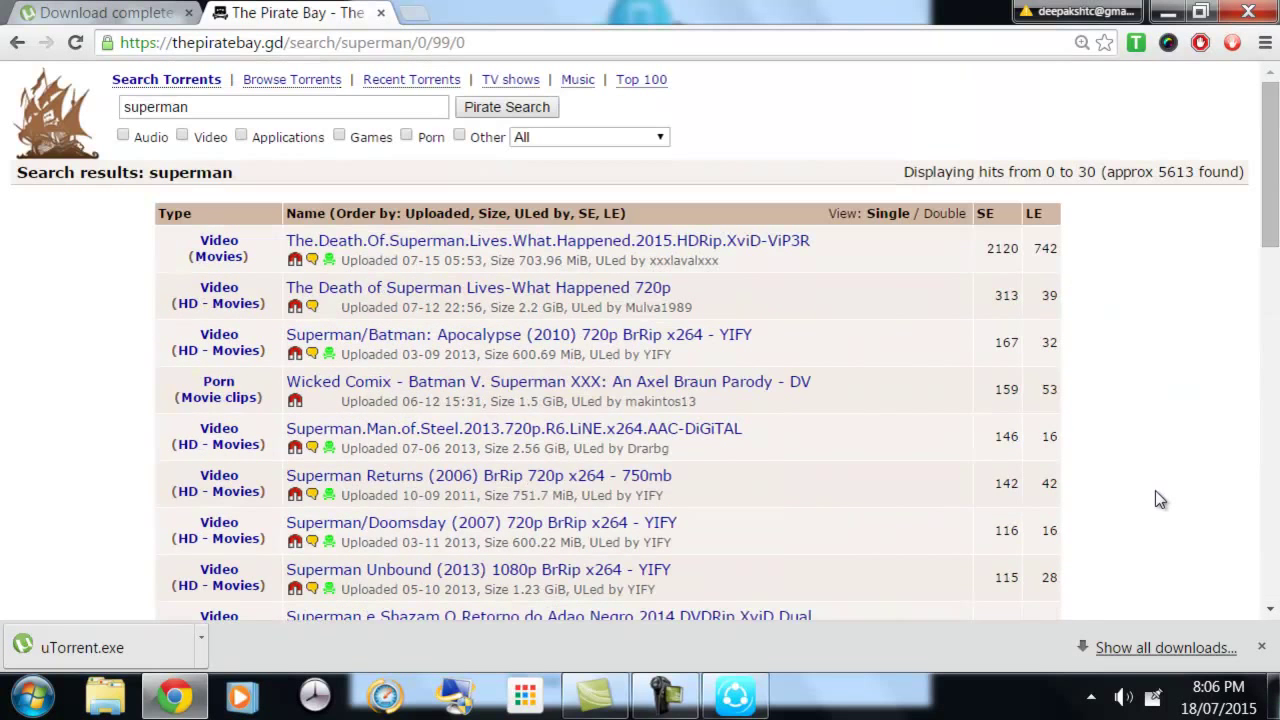
Switch between the uTorrent Download complete page and the superman results, ending on the results.
left_click(47, 10)
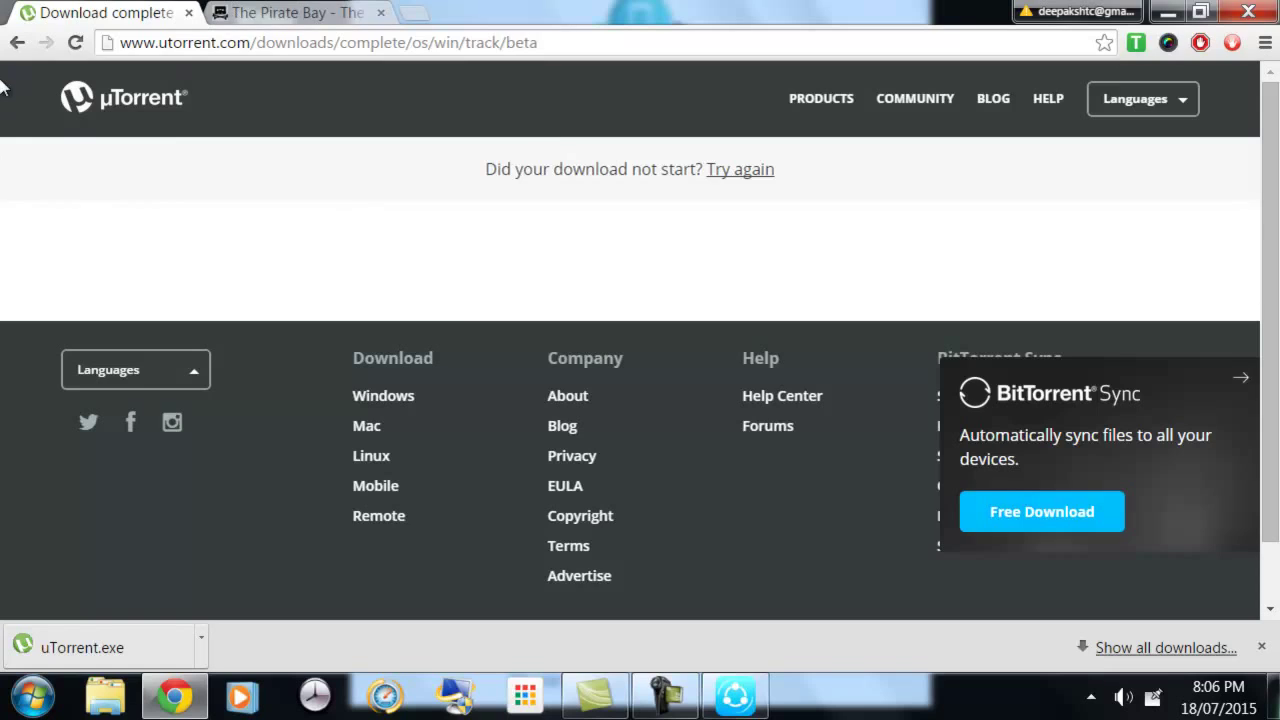
left_click(340, 12)
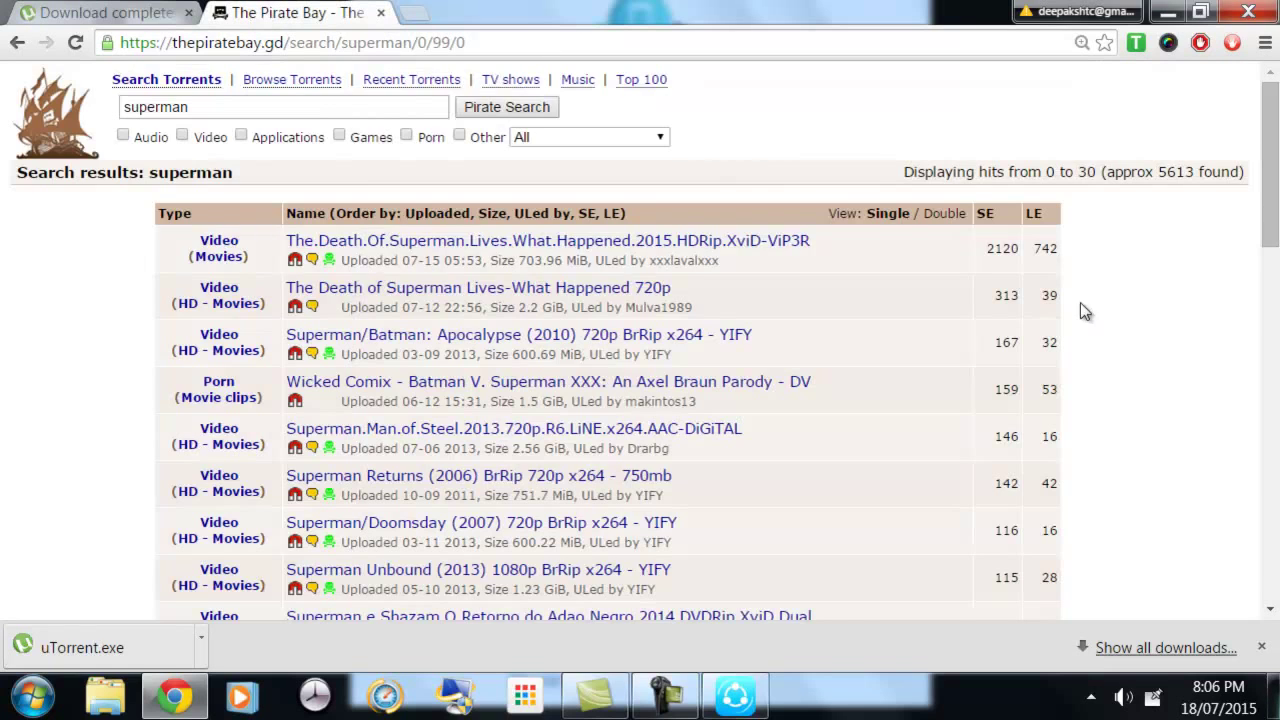
scroll(1090, 295, "down", 3)
scroll(1160, 300, "down", 6)
scroll(1186, 371, "down", 4)
scroll(1272, 395, "up", 6)
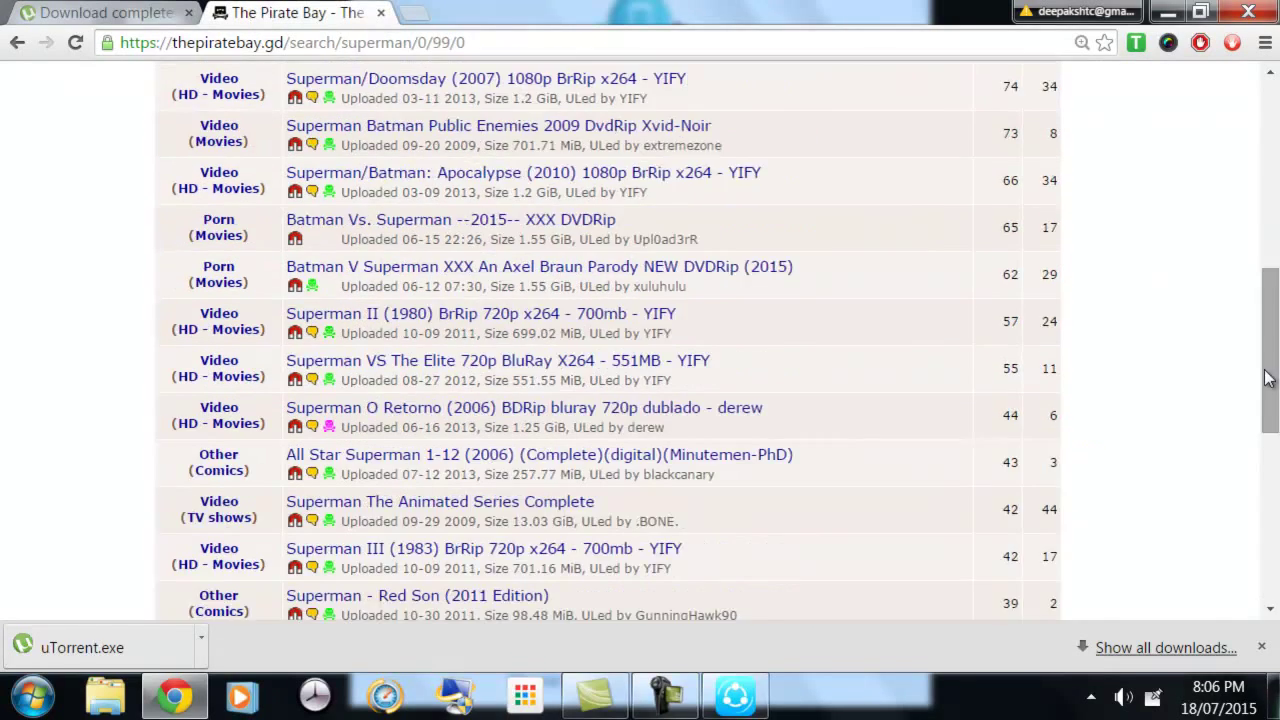
scroll(1262, 395, "up", 10)
left_click(45, 10)
left_click(330, 12)
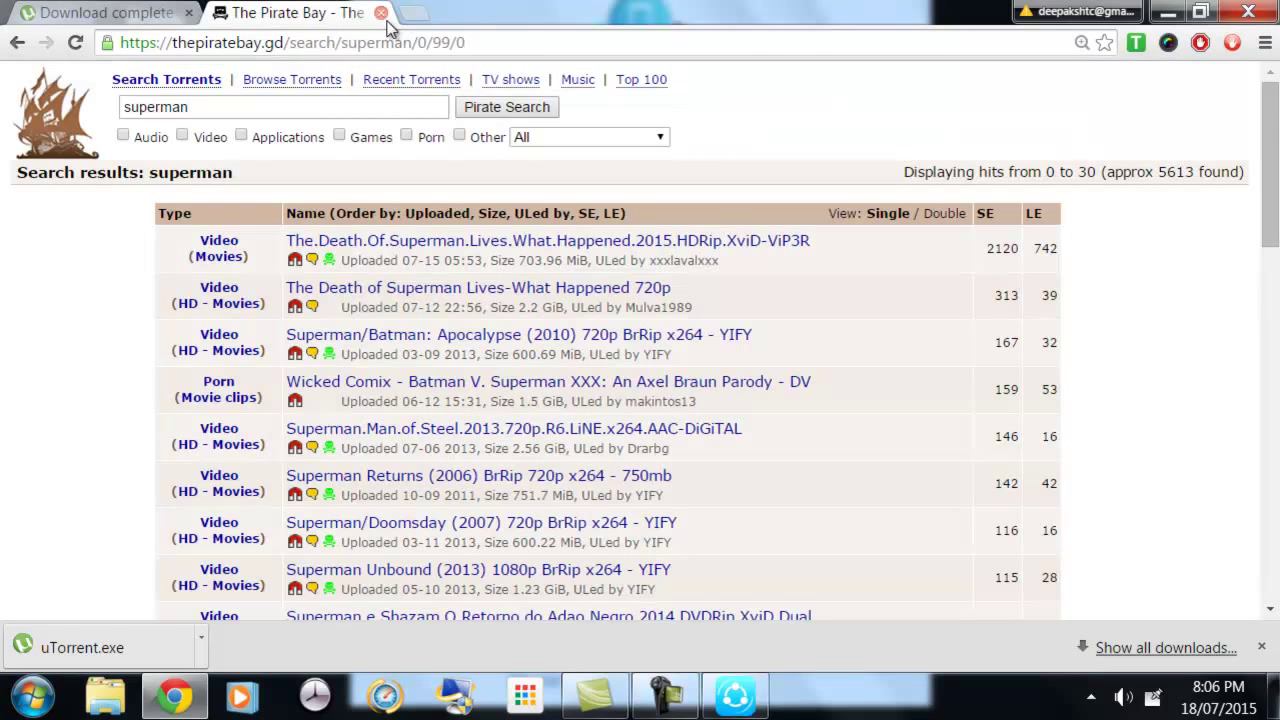